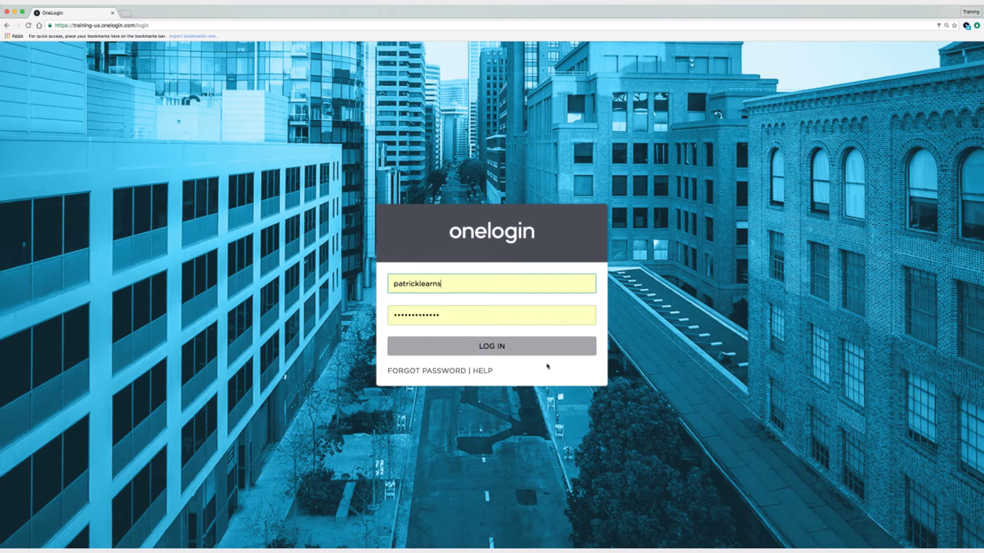
Log in to the OneLogin admin account and go to Apps > Company Apps
{"action": "left_click", "coordinate": [520, 350]}
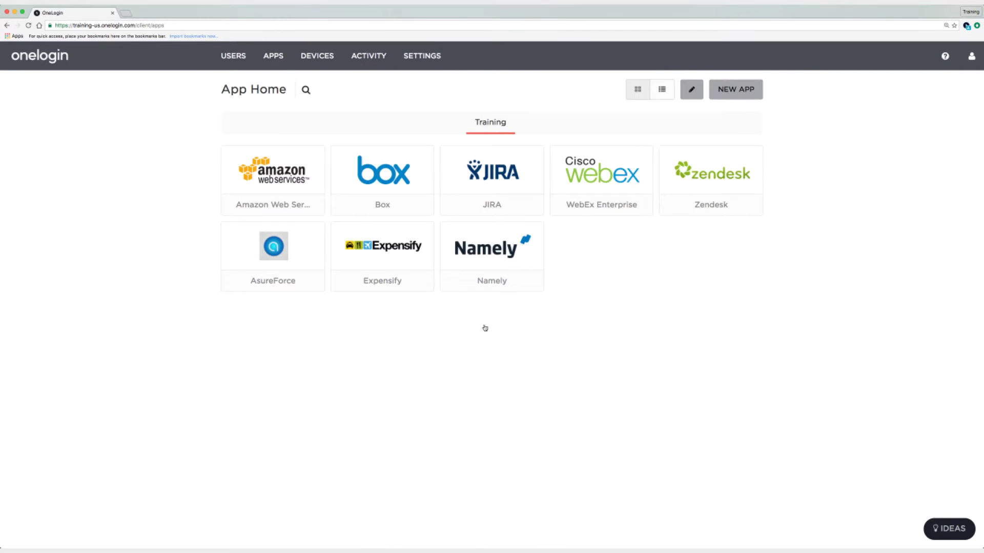
{"action": "mouse_move", "coordinate": [280, 57]}
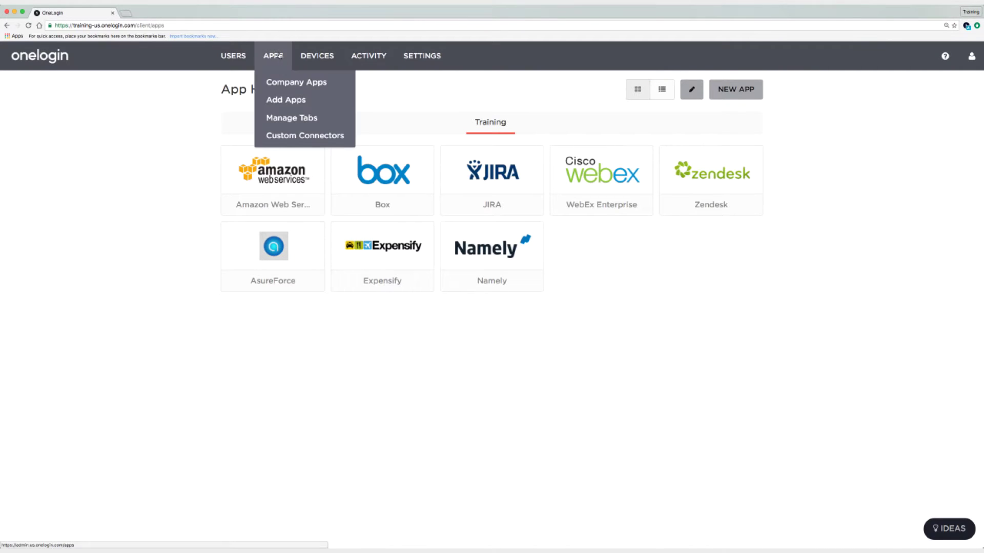
{"action": "left_click", "coordinate": [282, 83]}
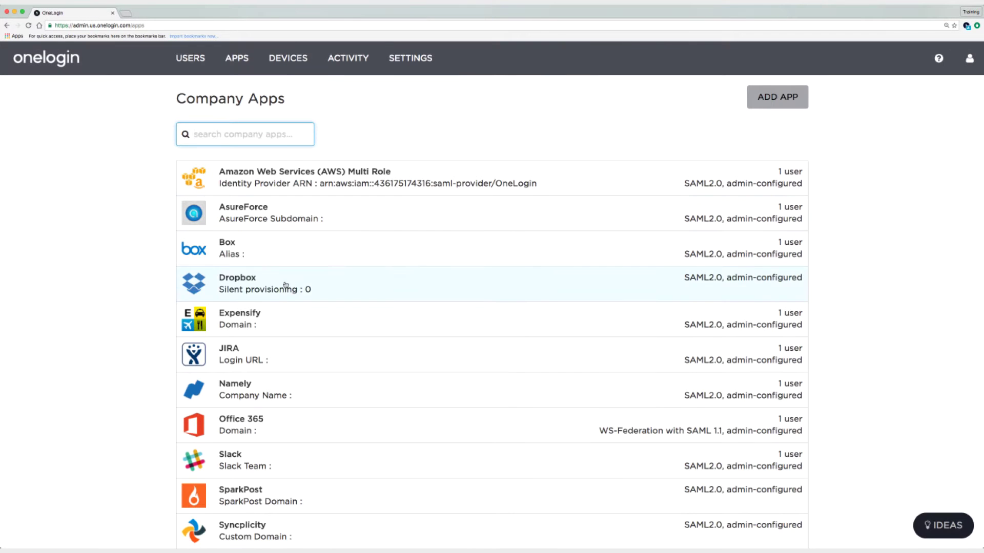
Open the Dropbox app and view its Configuration settings
{"action": "left_click", "coordinate": [286, 285]}
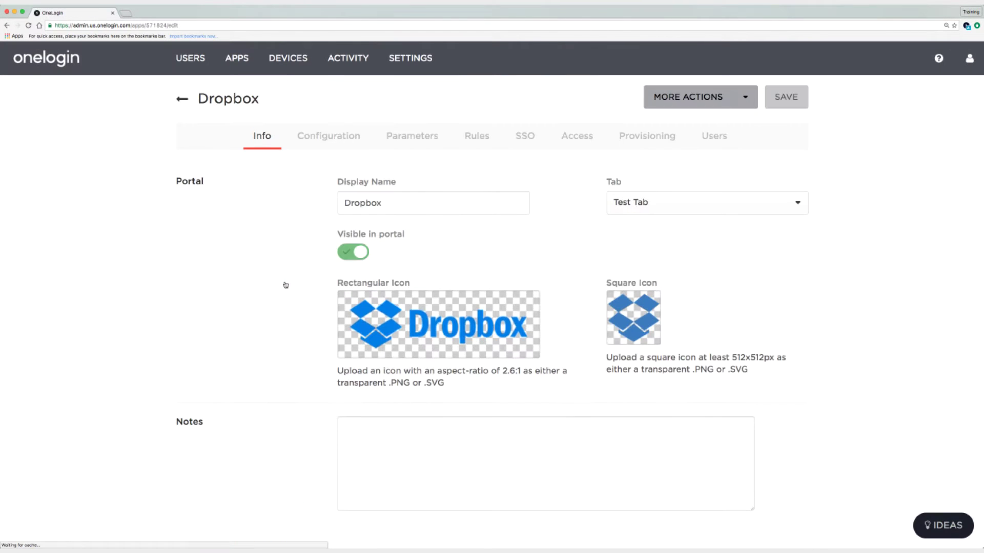
{"action": "left_click", "coordinate": [318, 137]}
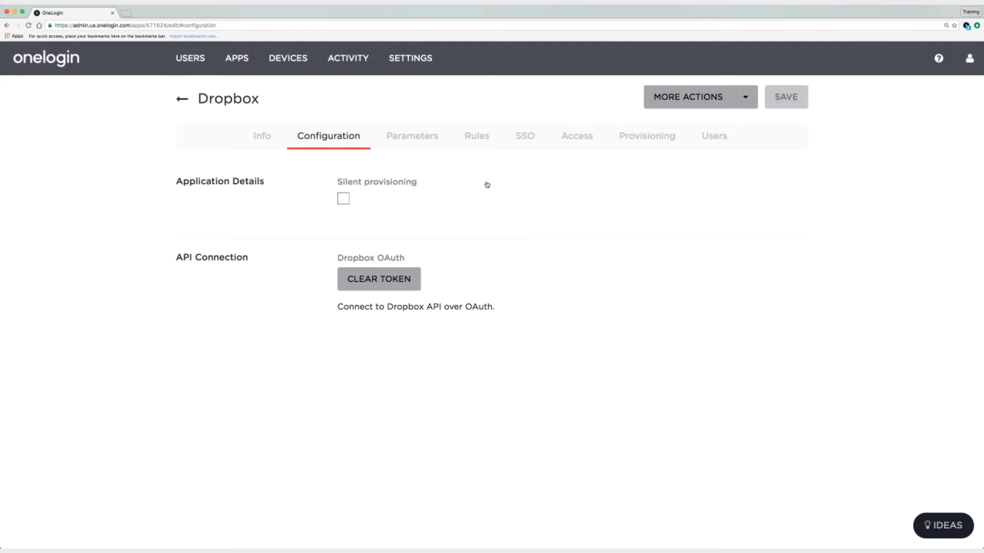
Enable Dropbox provisioning with Delete for removed users, refresh entitlements, and save
{"action": "left_click", "coordinate": [650, 145]}
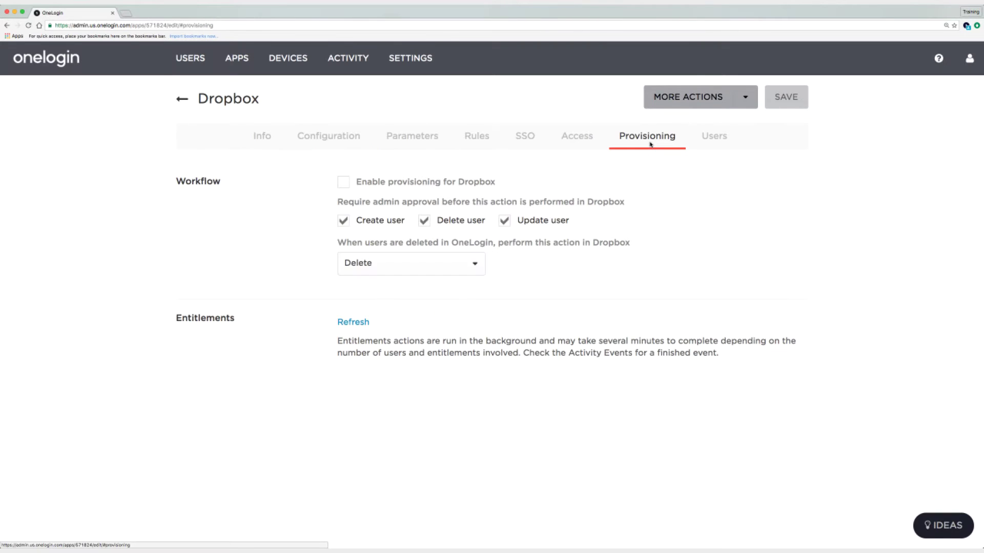
{"action": "left_click", "coordinate": [373, 184]}
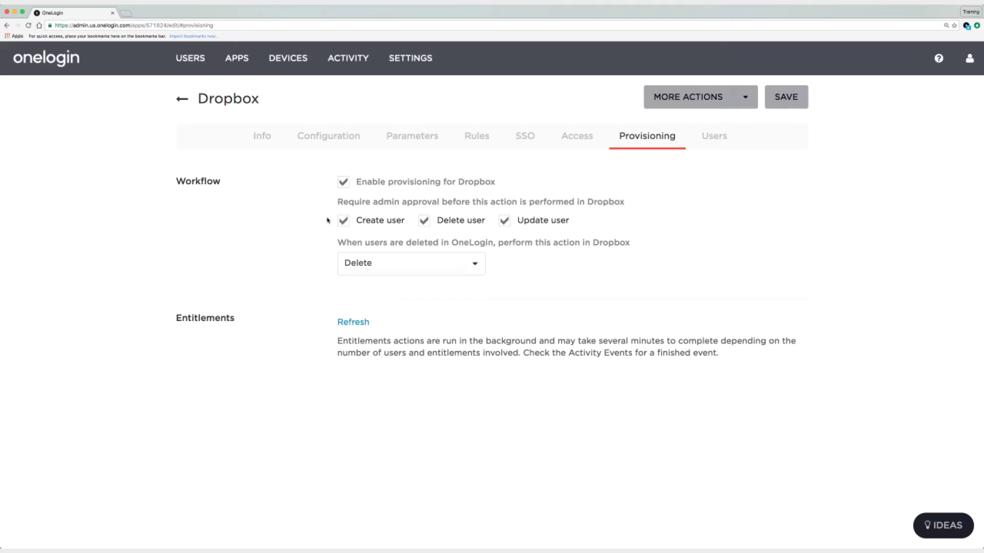
{"action": "left_click", "coordinate": [364, 259]}
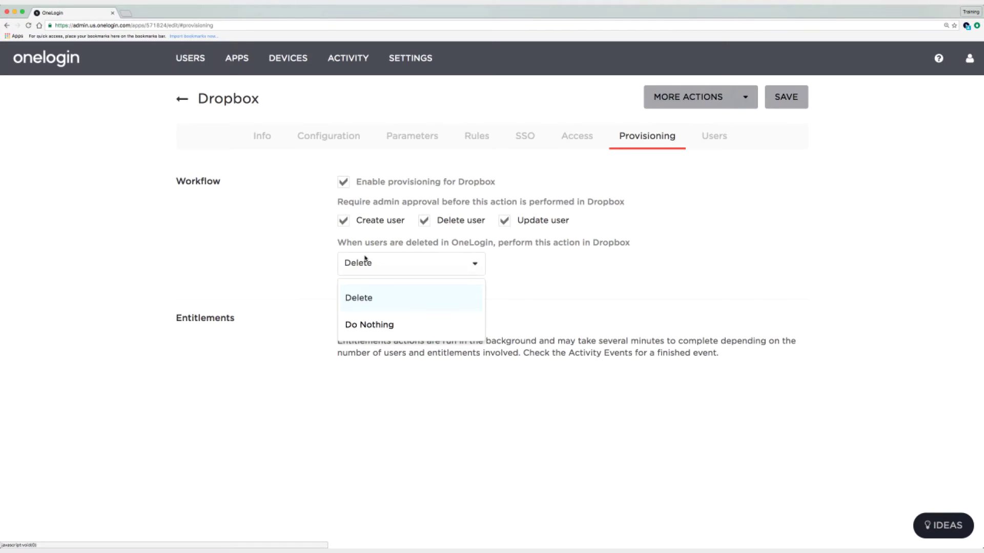
{"action": "left_click", "coordinate": [370, 304]}
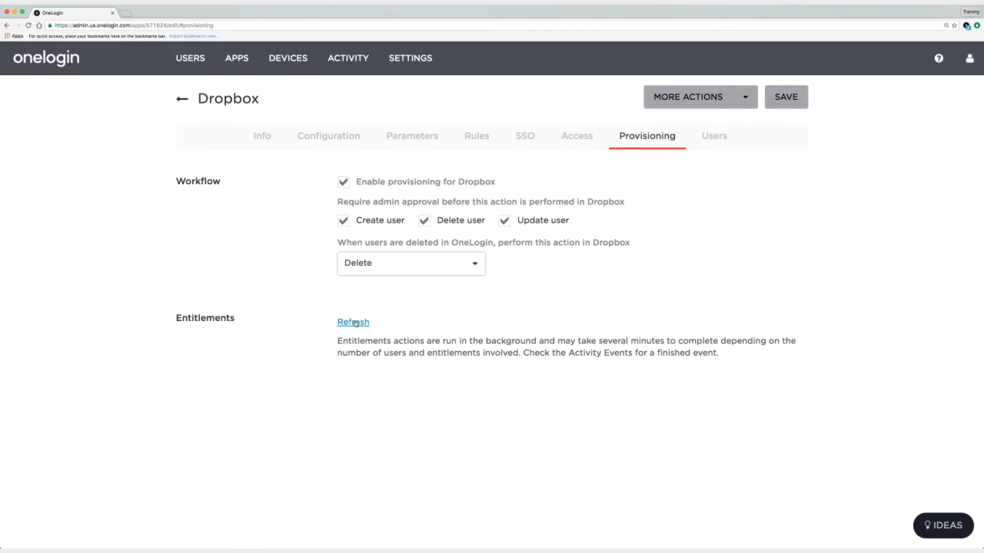
{"action": "left_click", "coordinate": [355, 323]}
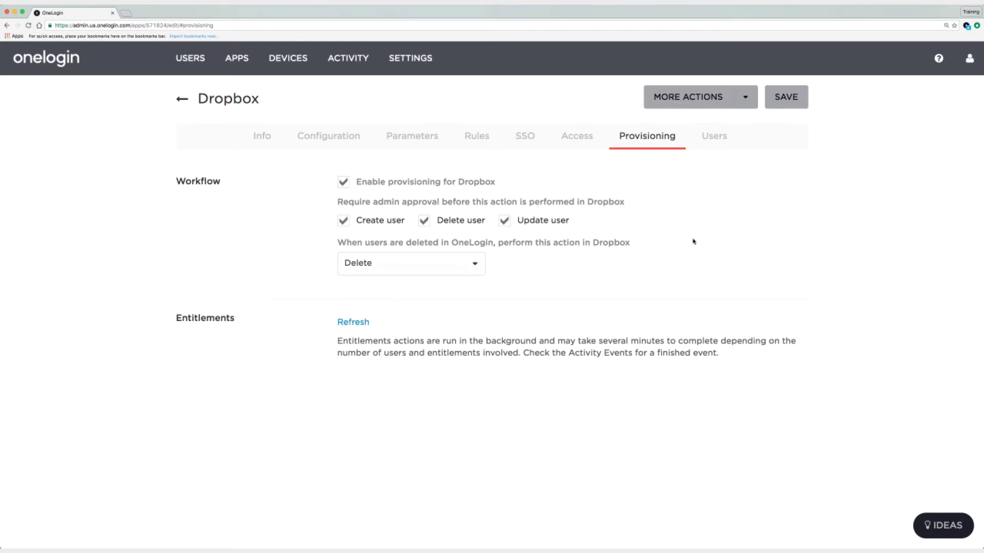
{"action": "left_click", "coordinate": [794, 96]}
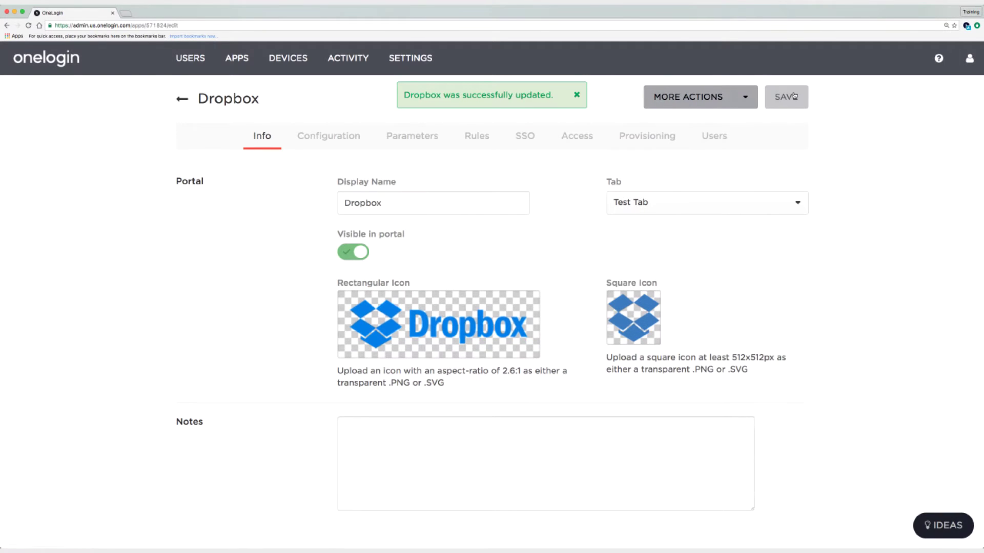
Mark the Groups parameter 'Include in User Provisioning' and save the field
{"action": "left_click", "coordinate": [418, 140]}
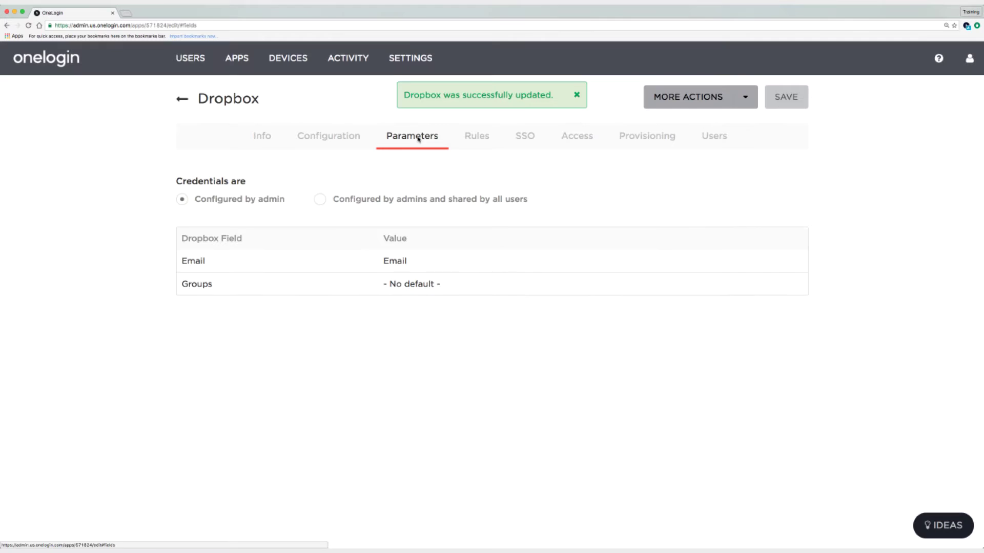
{"action": "left_click", "coordinate": [413, 290]}
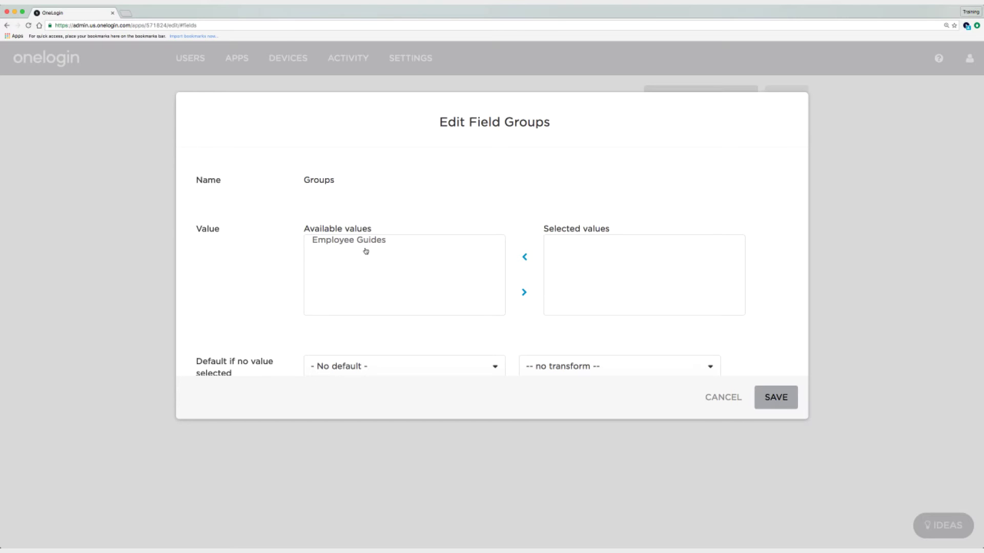
{"action": "scroll", "coordinate": [365, 251], "scroll_direction": "down", "scroll_amount": 5}
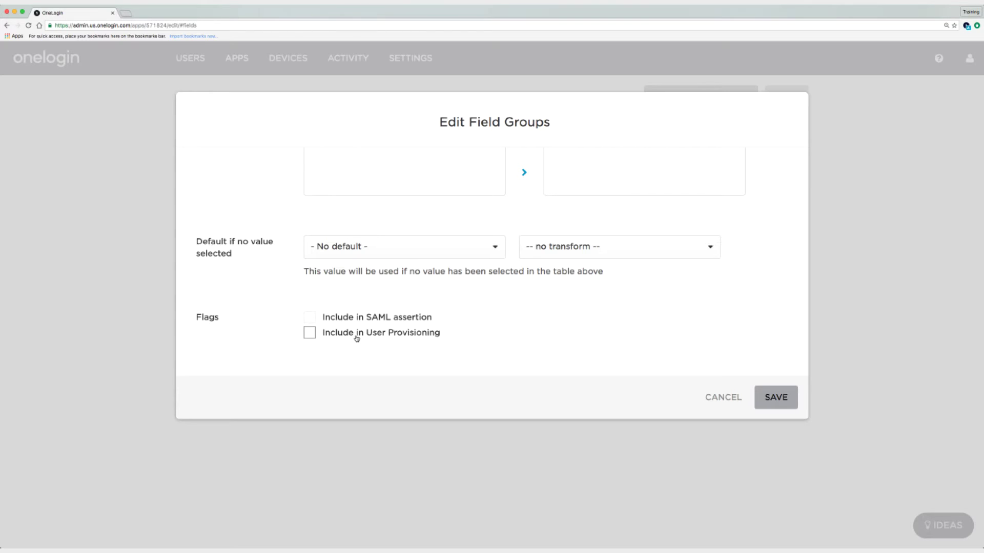
{"action": "left_click", "coordinate": [356, 334]}
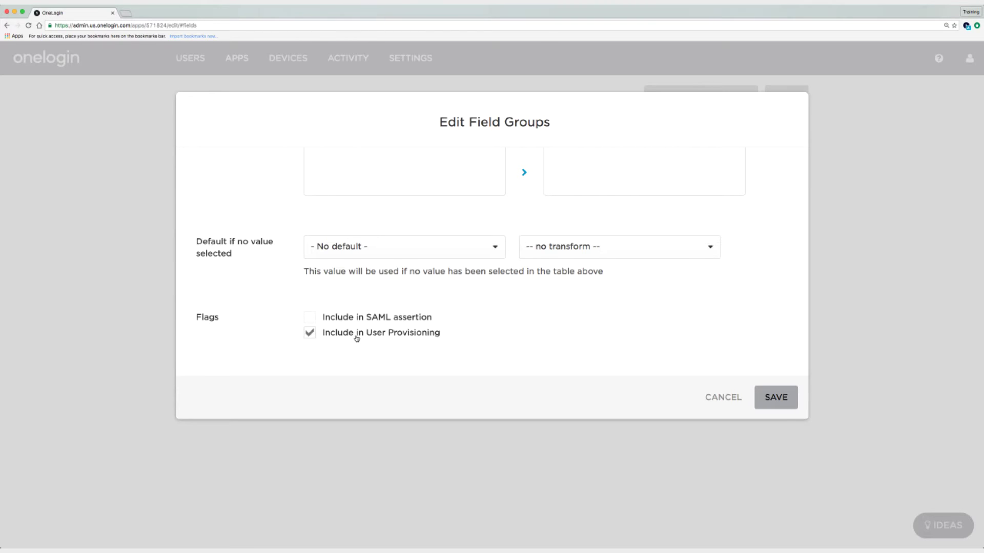
{"action": "left_click", "coordinate": [774, 400]}
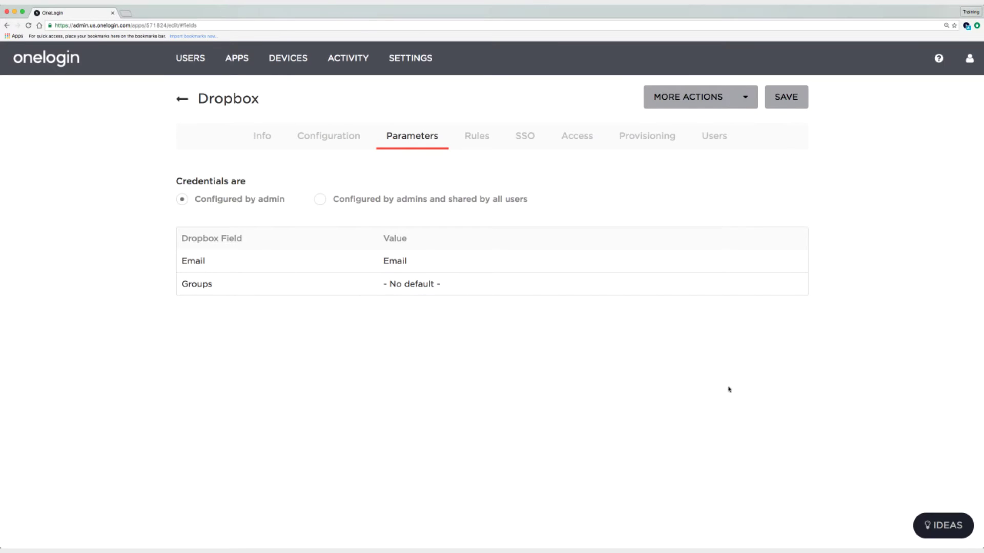
Create a new Dropbox rule named 'Employee Guides Group'
{"action": "left_click", "coordinate": [483, 144]}
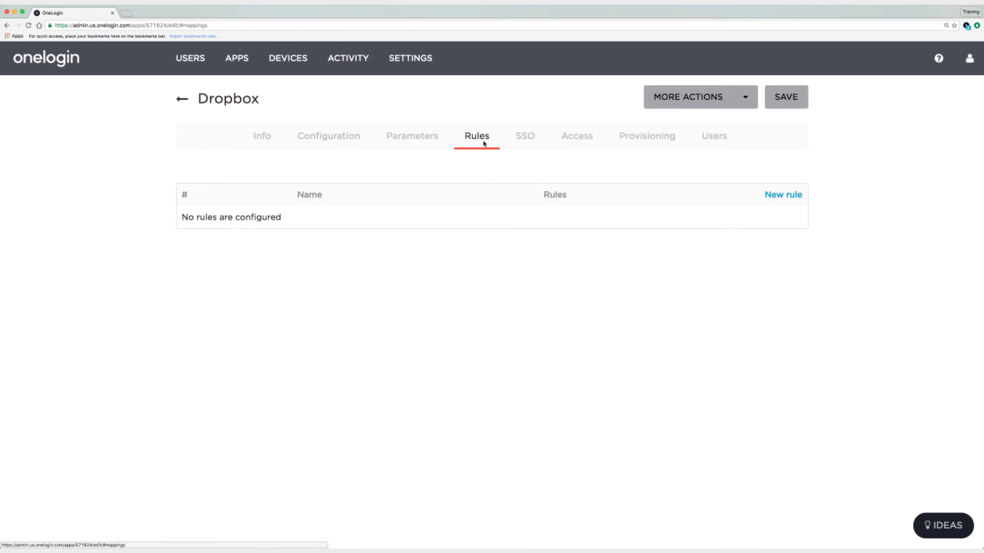
{"action": "left_click", "coordinate": [788, 196]}
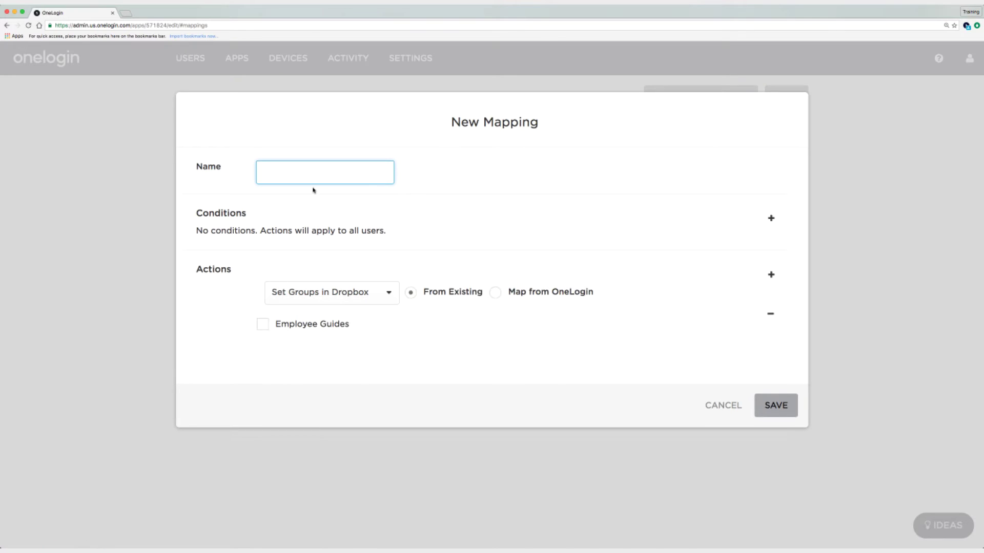
{"action": "left_click", "coordinate": [324, 201]}
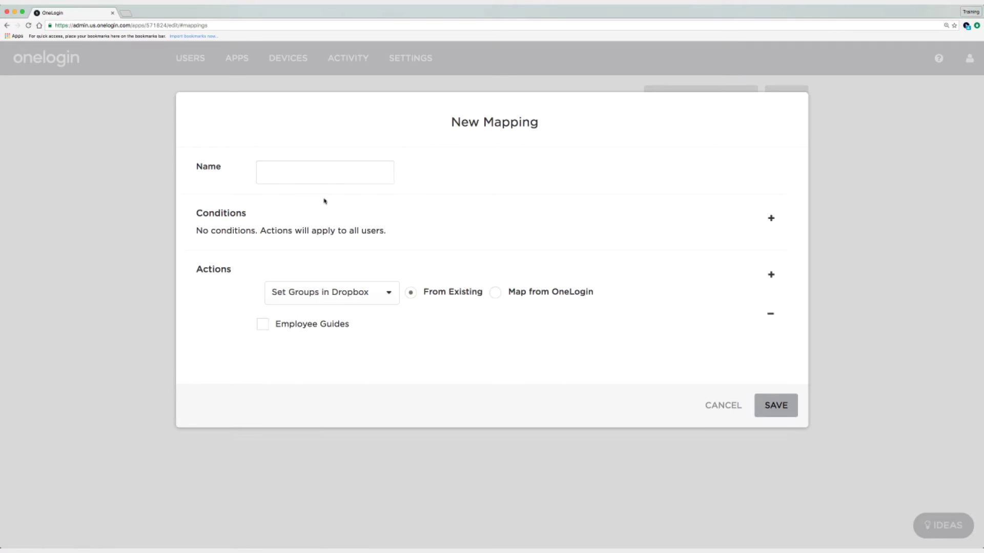
{"action": "left_click", "coordinate": [306, 178]}
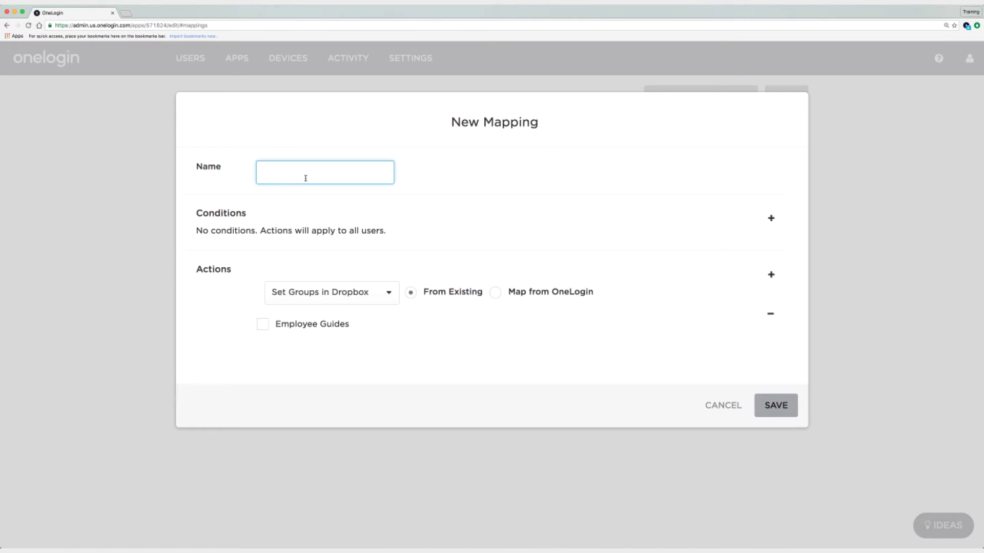
{"action": "type", "text": "Employee Guides Group"}
Add a rule condition on Email using the contains operator
{"action": "left_click", "coordinate": [772, 220]}
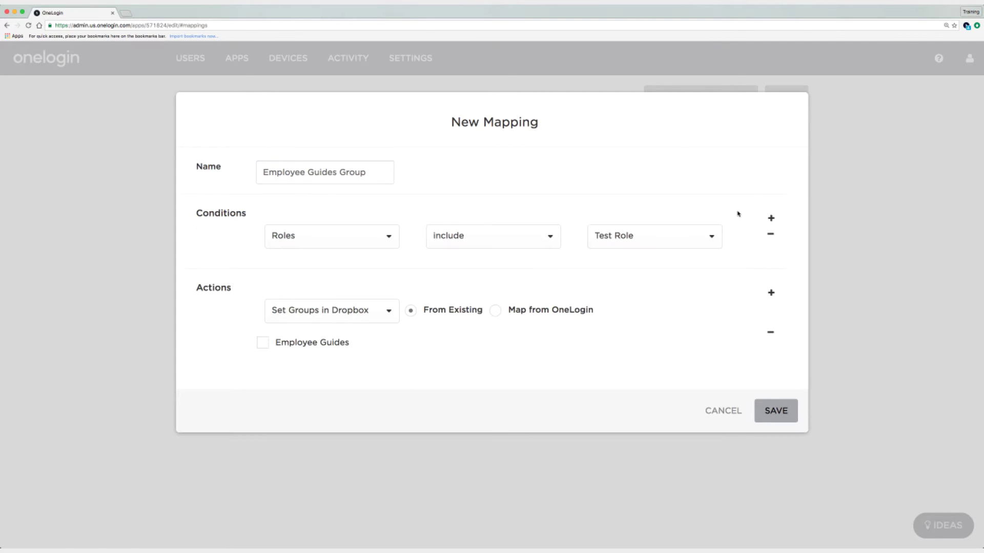
{"action": "left_click", "coordinate": [383, 230]}
{"action": "left_click", "coordinate": [382, 230]}
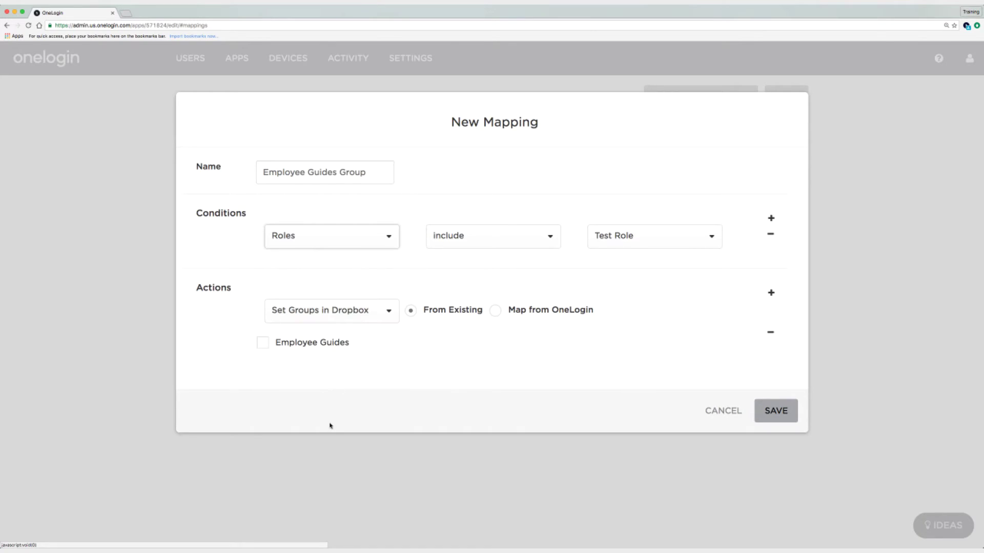
{"action": "left_click", "coordinate": [361, 236]}
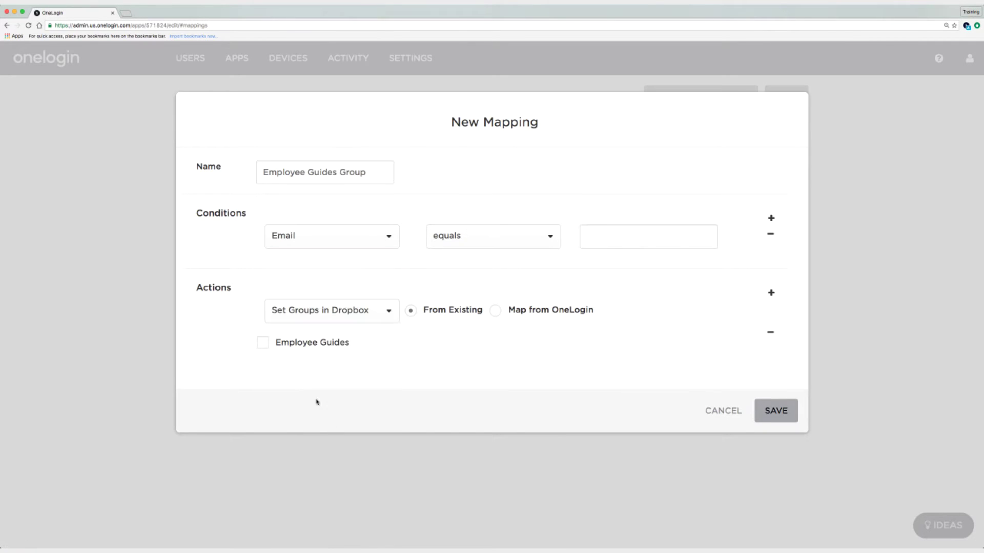
{"action": "left_click", "coordinate": [461, 245]}
{"action": "left_click", "coordinate": [461, 347]}
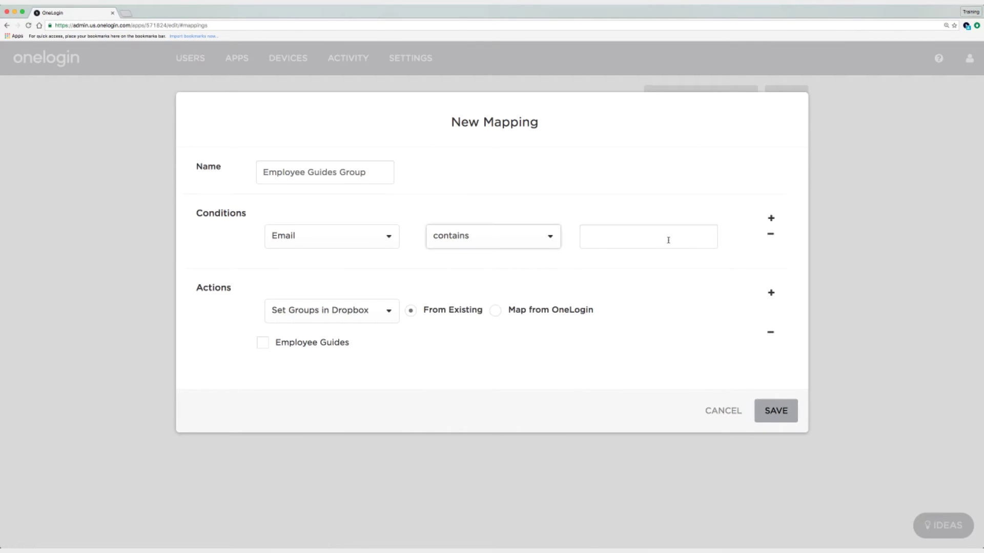
Set the condition value to onelogin-training, assign the Employee Guides group, and save the rule
{"action": "left_click", "coordinate": [641, 239]}
{"action": "type", "text": "one"}
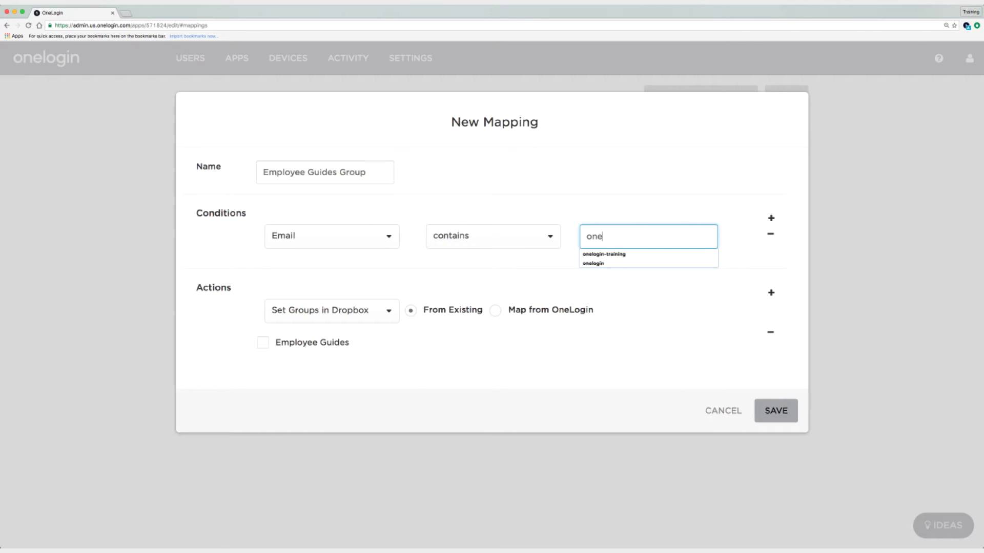
{"action": "key", "text": "Down"}
{"action": "key", "text": "Return"}
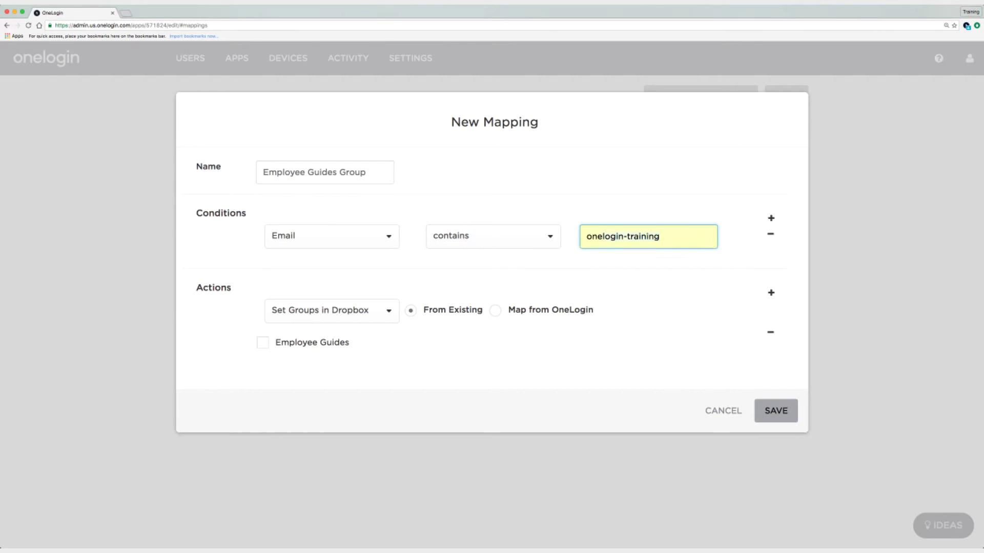
{"action": "key", "text": "Tab"}
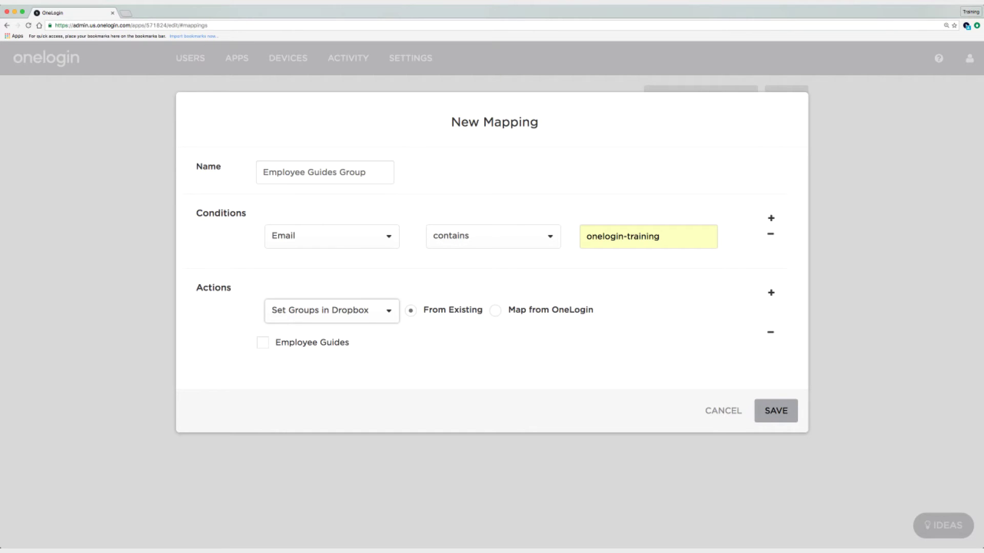
{"action": "left_click", "coordinate": [263, 344]}
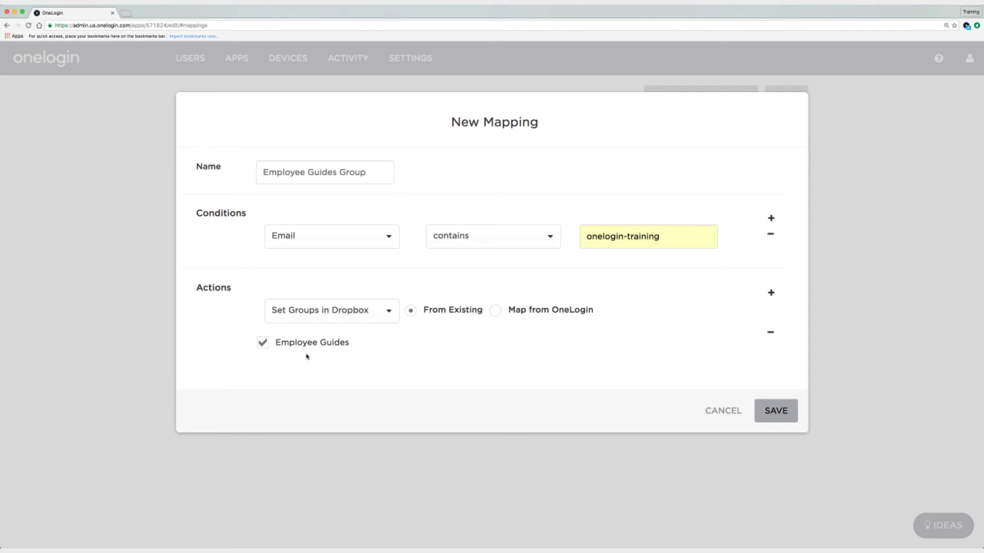
{"action": "left_click", "coordinate": [776, 410]}
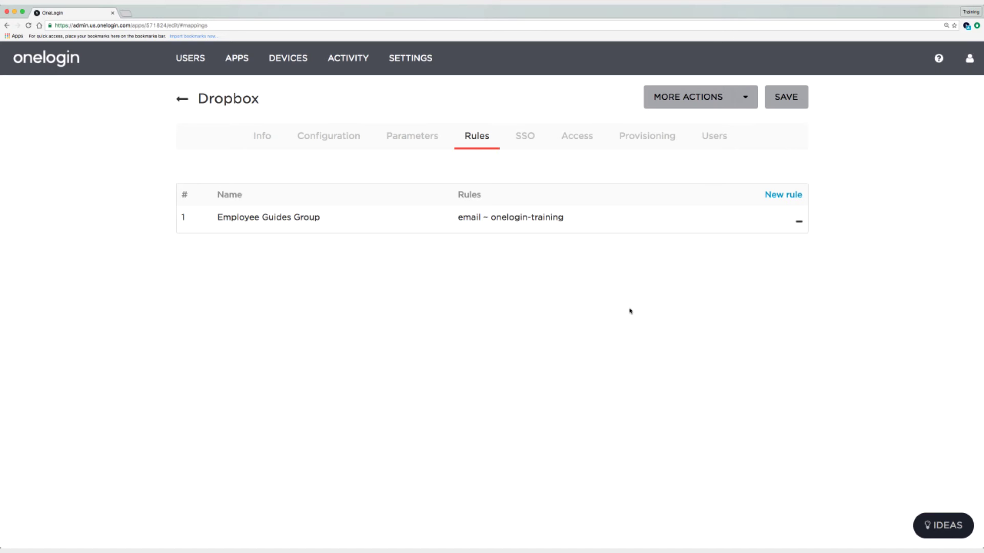
Reapply Dropbox provisioning mappings, acknowledge the notice, and save the app
{"action": "left_click", "coordinate": [746, 98]}
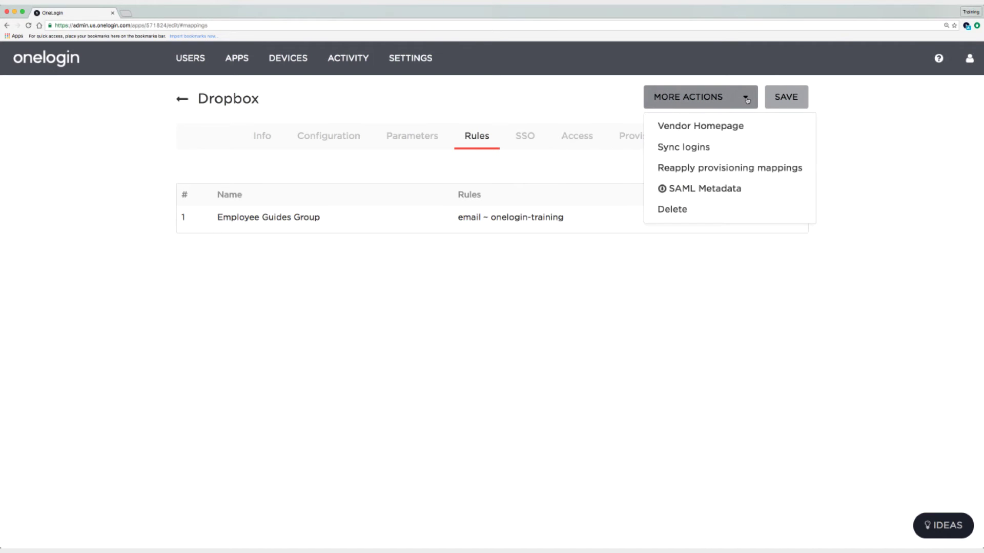
{"action": "left_click", "coordinate": [724, 168]}
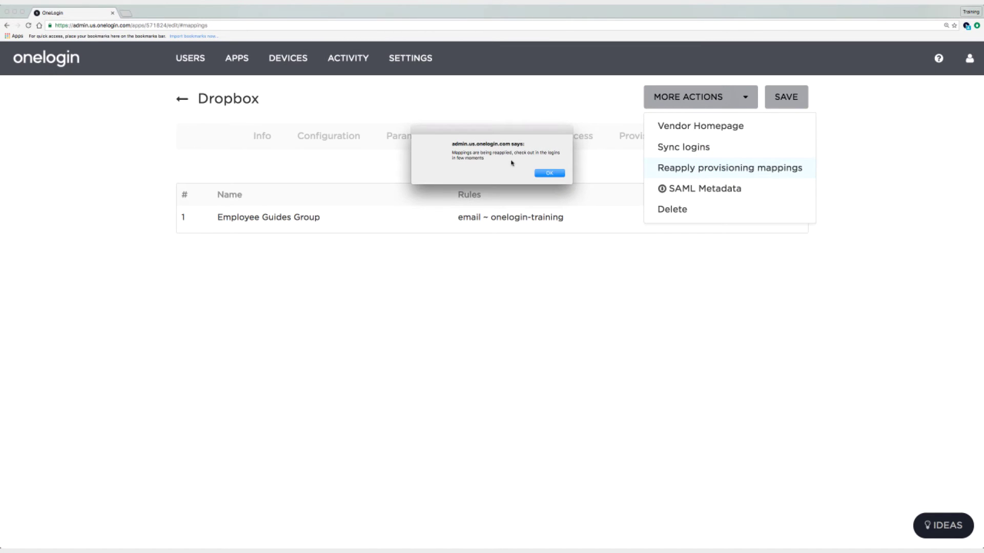
{"action": "left_click", "coordinate": [550, 174]}
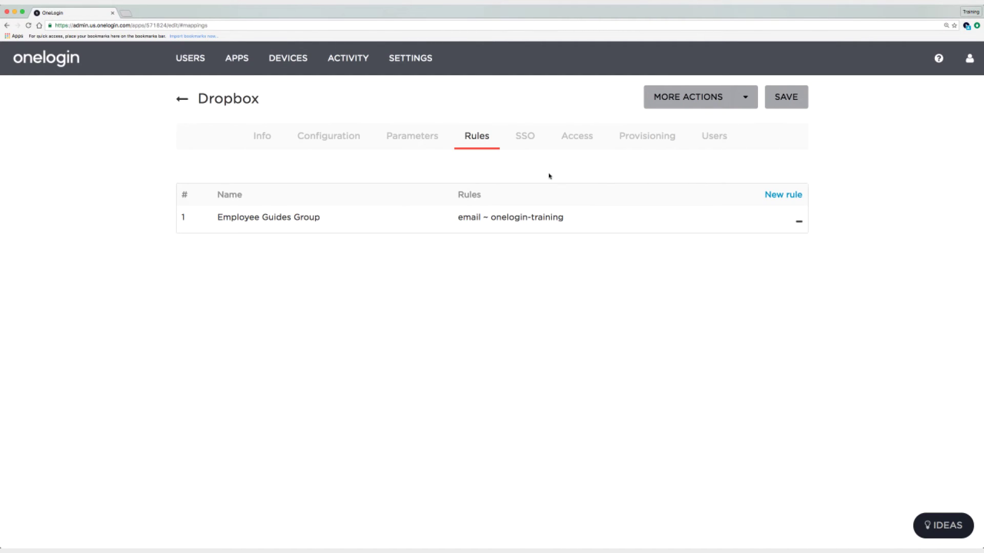
{"action": "left_click", "coordinate": [786, 105]}
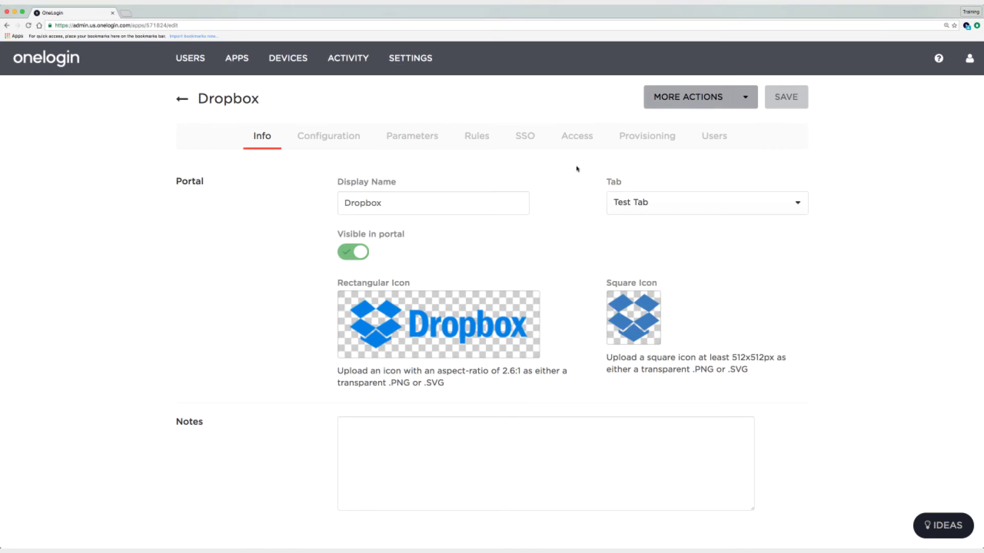
Grant Test Role access to Dropbox, save, and view the Provisioning tab
{"action": "left_click", "coordinate": [579, 141]}
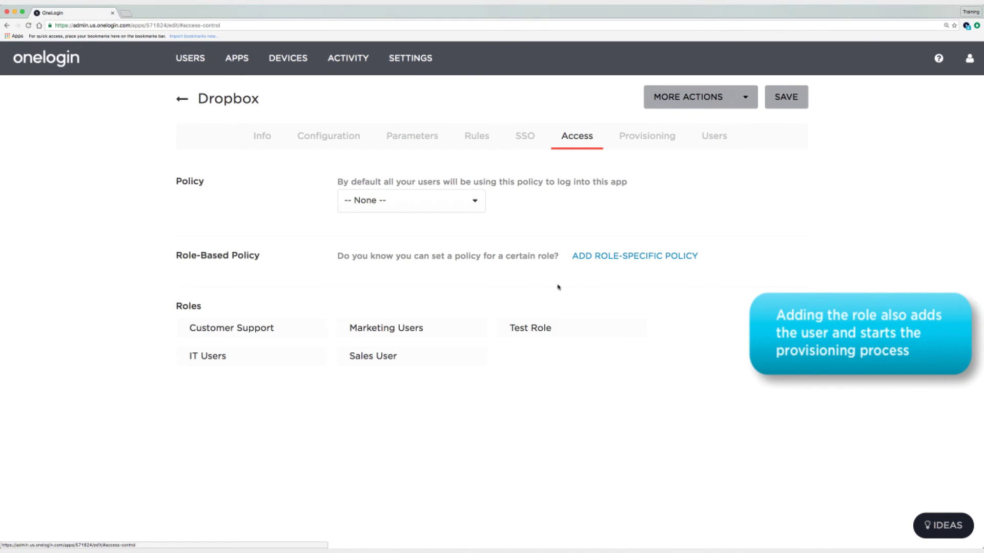
{"action": "left_click", "coordinate": [558, 329]}
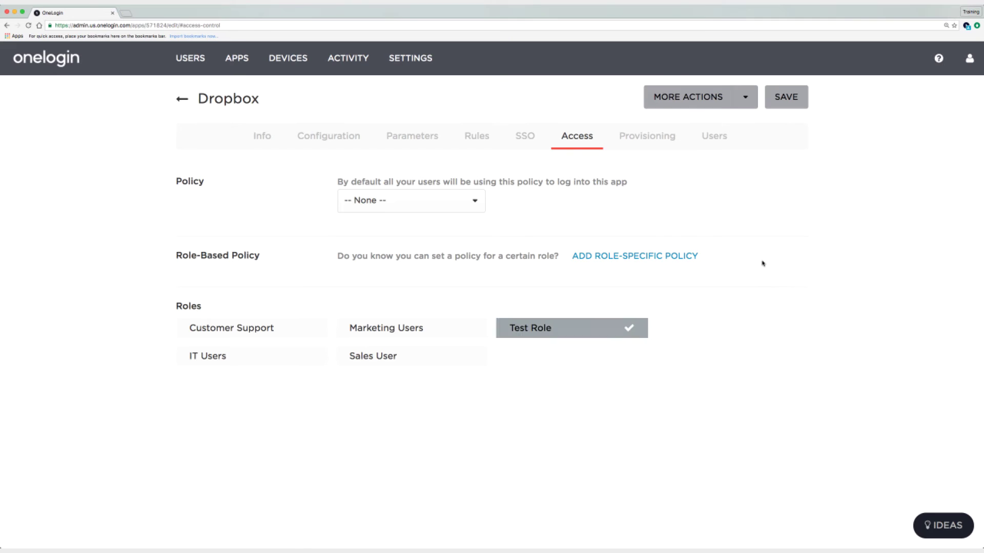
{"action": "left_click", "coordinate": [793, 97]}
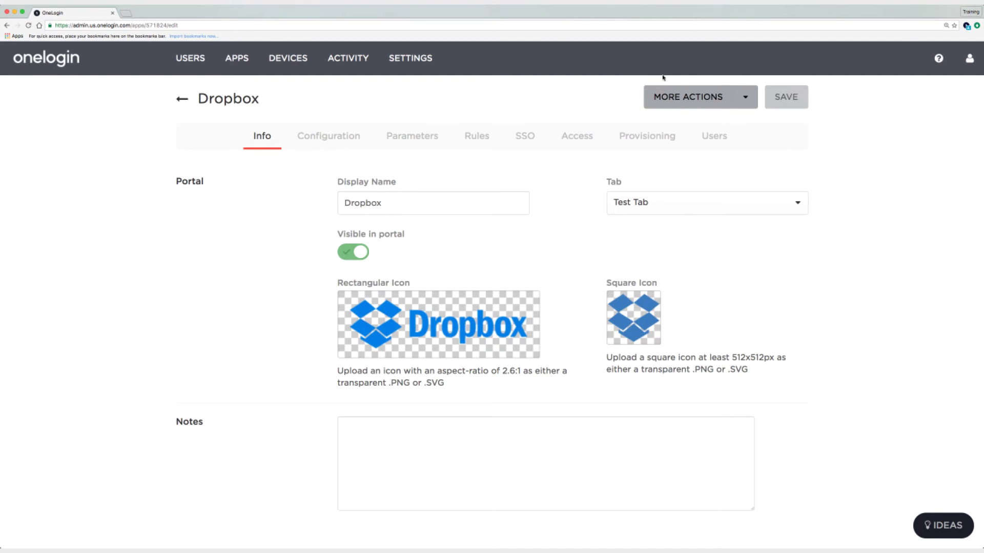
{"action": "left_click", "coordinate": [631, 138]}
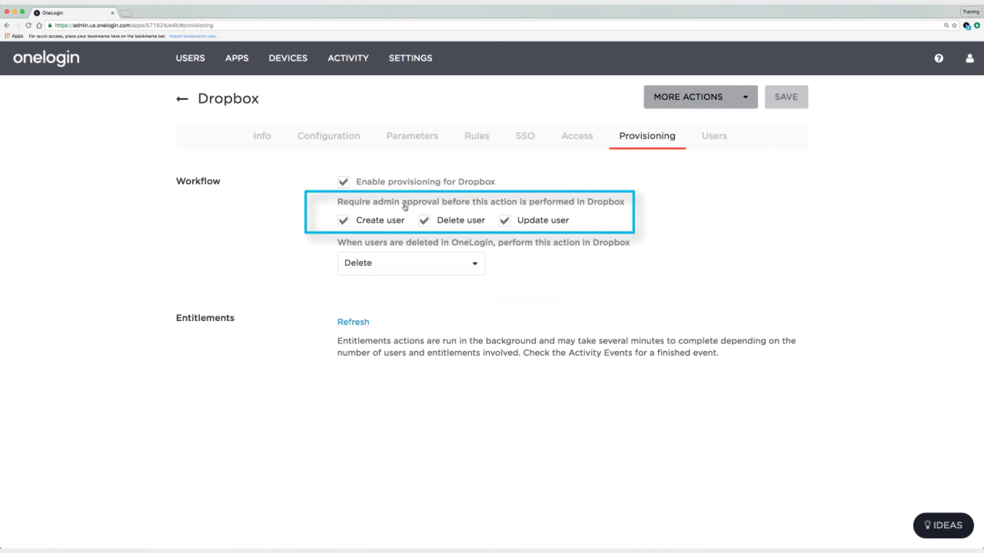
Approve the pending 'Create Test User in Dropbox' task under Users > Provisioning
{"action": "mouse_move", "coordinate": [192, 61]}
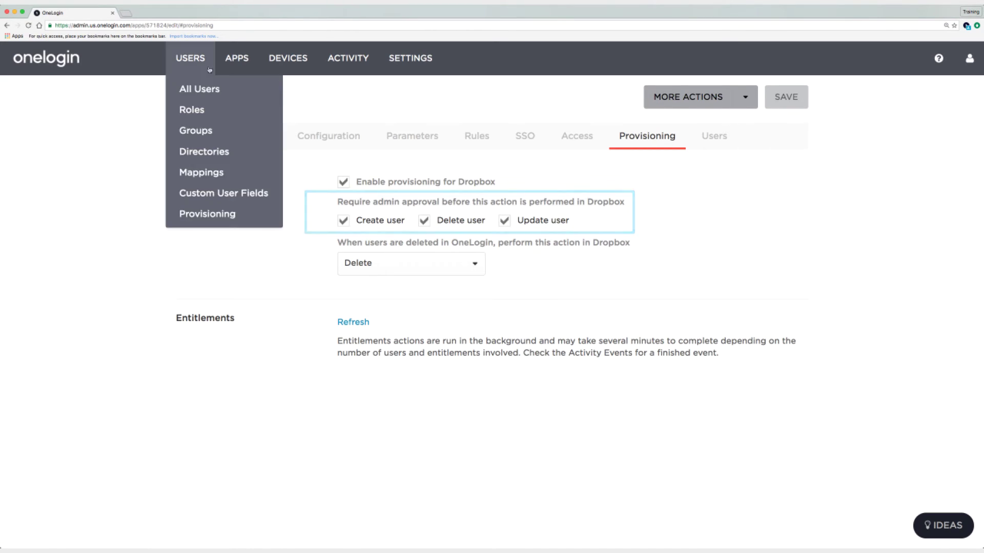
{"action": "left_click", "coordinate": [192, 216]}
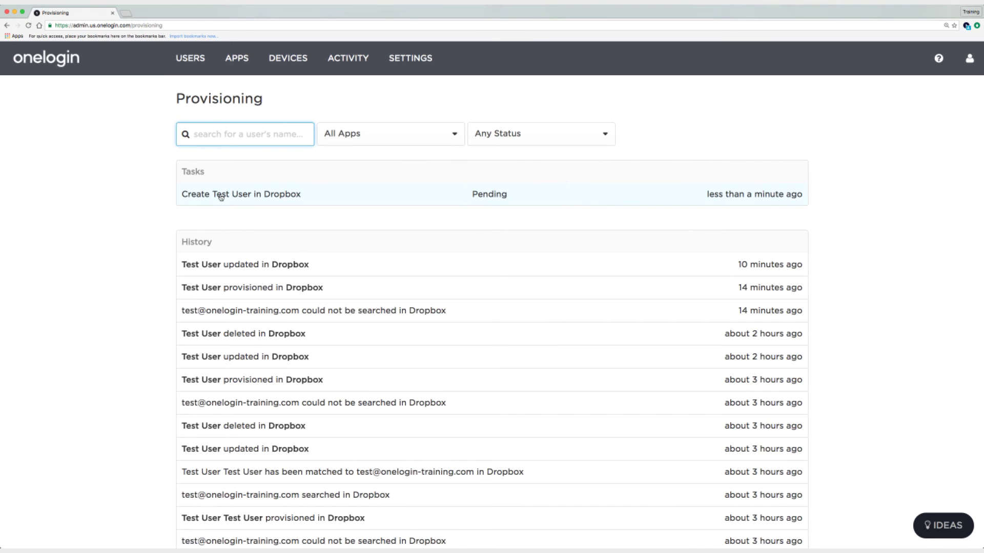
{"action": "left_click", "coordinate": [221, 197]}
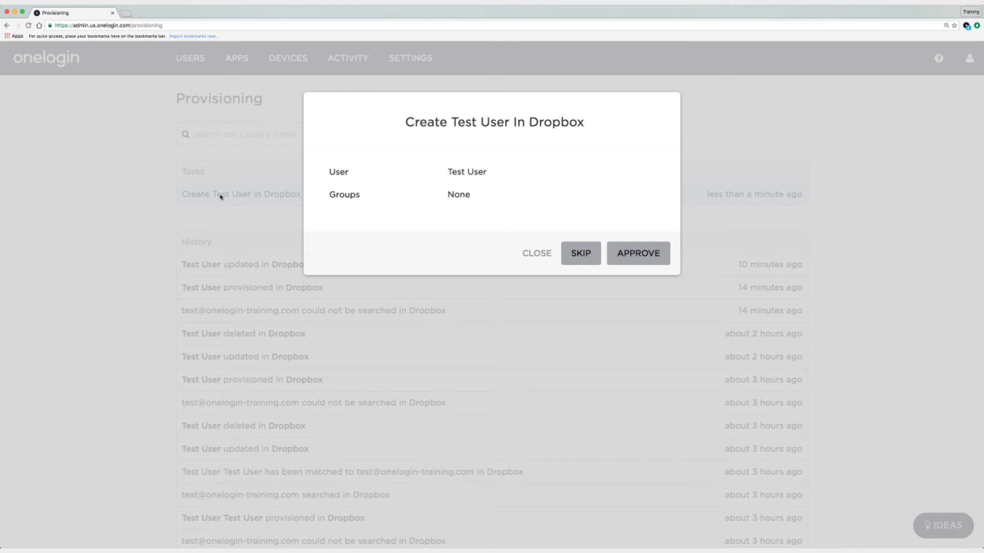
{"action": "left_click", "coordinate": [630, 252]}
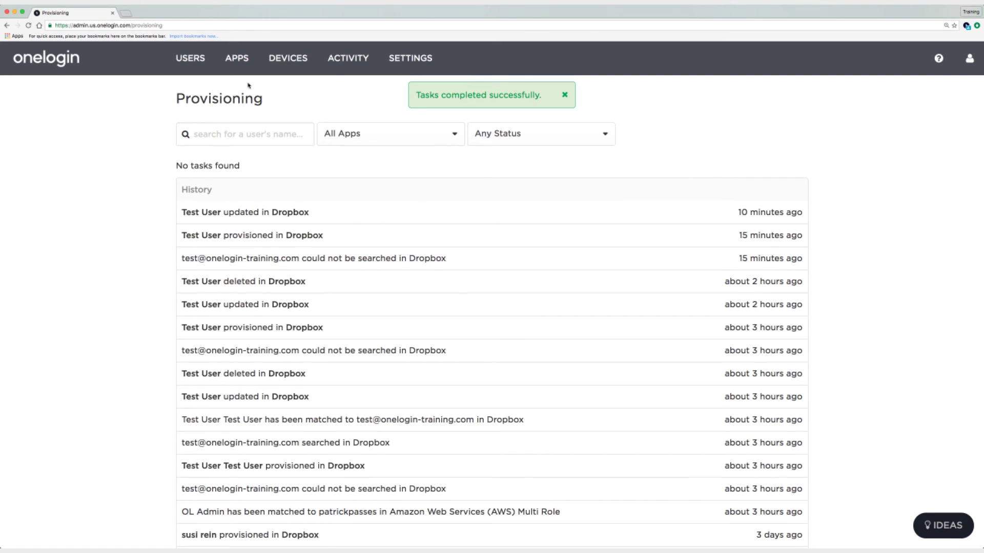
Reopen Dropbox from Company Apps, check its Users list, then view its Rules
{"action": "mouse_move", "coordinate": [236, 67]}
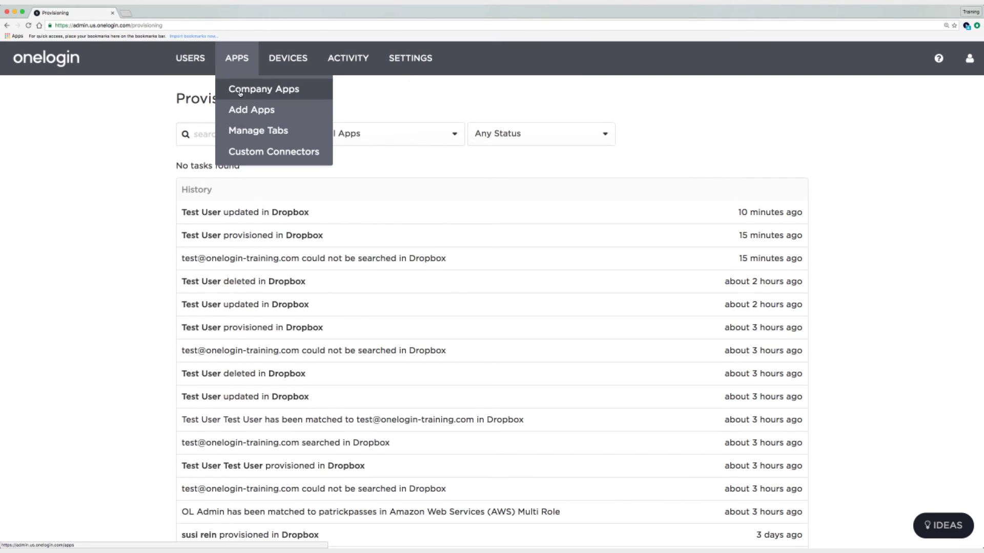
{"action": "left_click", "coordinate": [240, 91]}
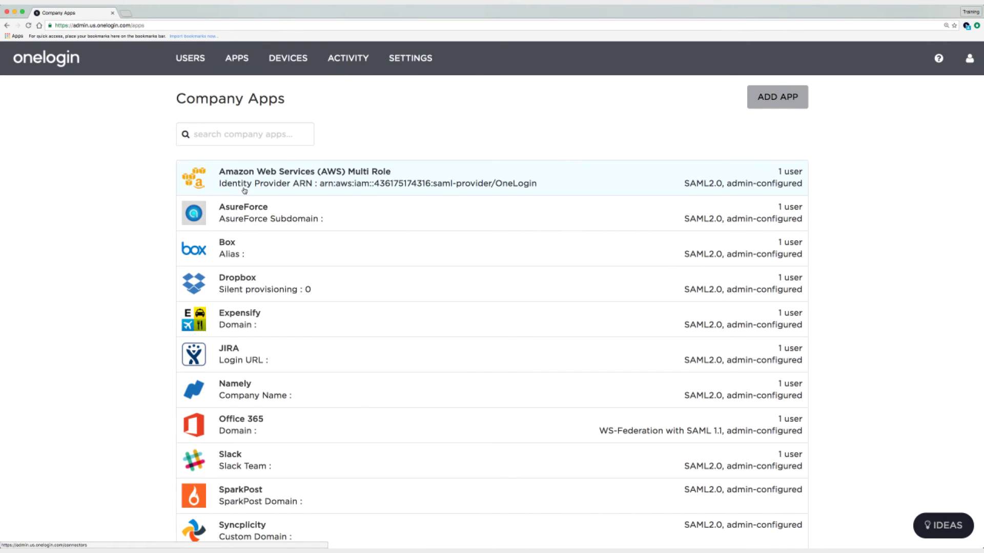
{"action": "left_click", "coordinate": [259, 283]}
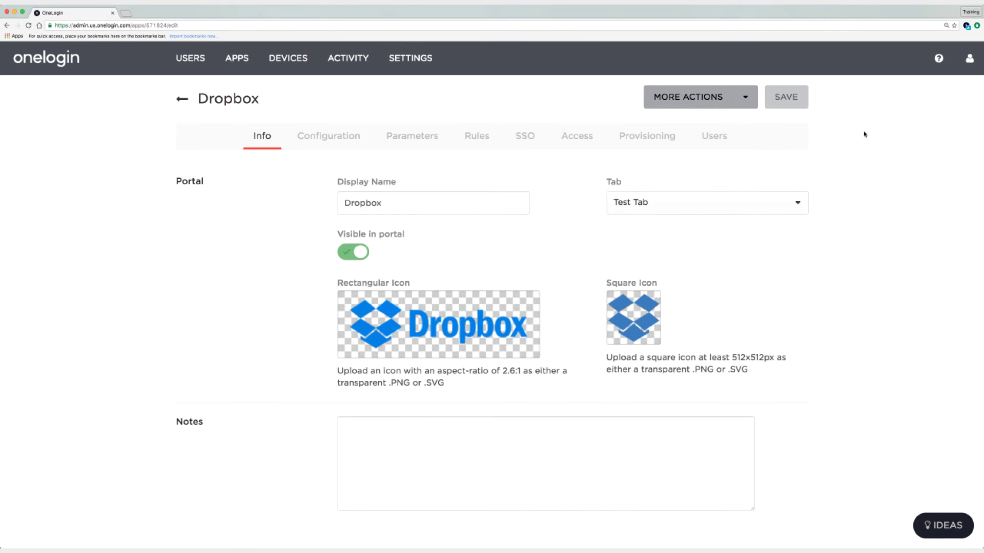
{"action": "left_click", "coordinate": [715, 142]}
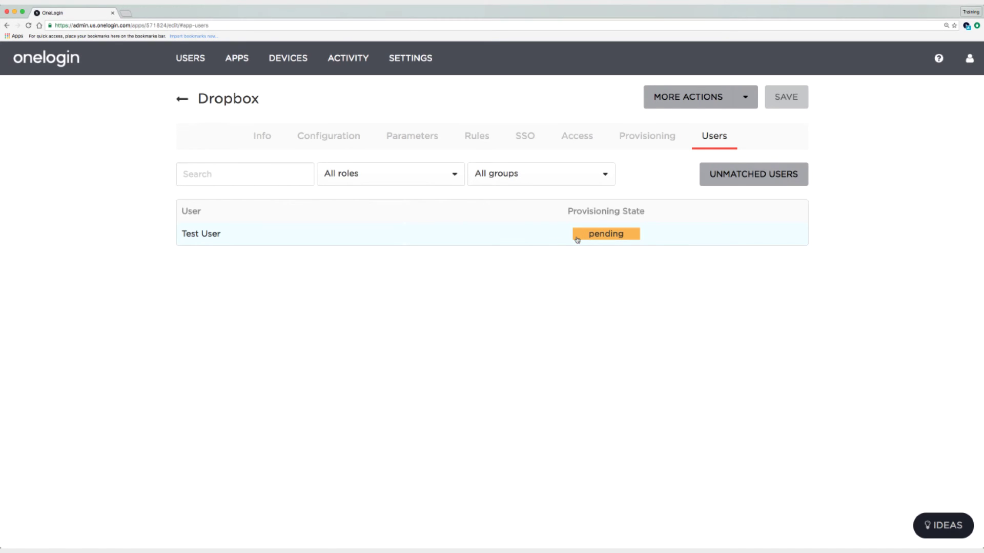
{"action": "left_click", "coordinate": [477, 144]}
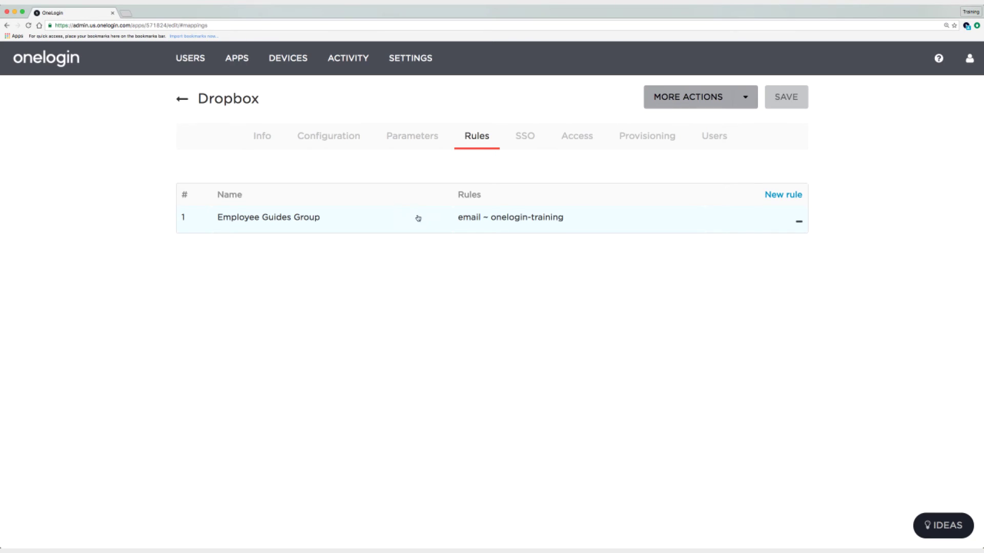
Approve the 'Update Test User in Dropbox' provisioning task that adds the Employee Guides group
{"action": "mouse_move", "coordinate": [196, 58]}
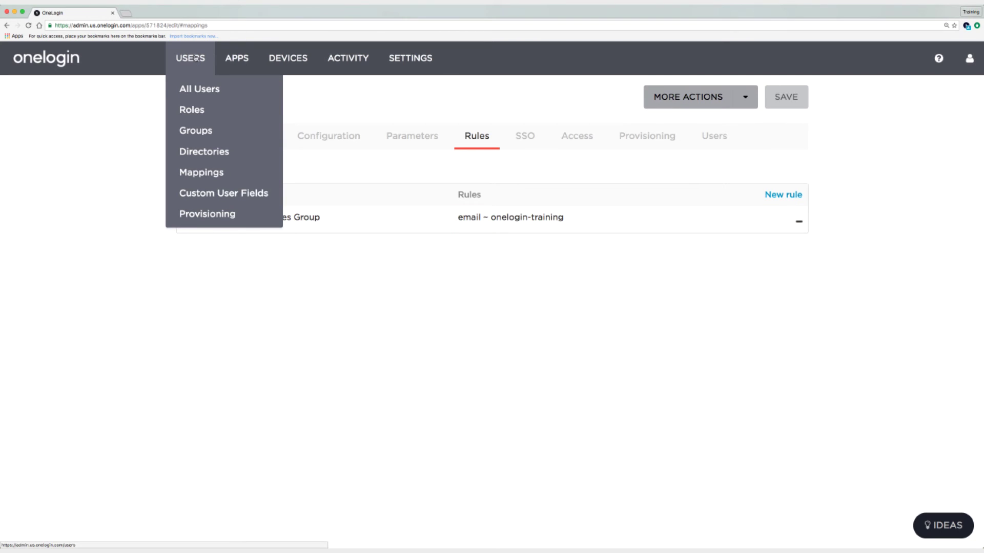
{"action": "left_click", "coordinate": [207, 214]}
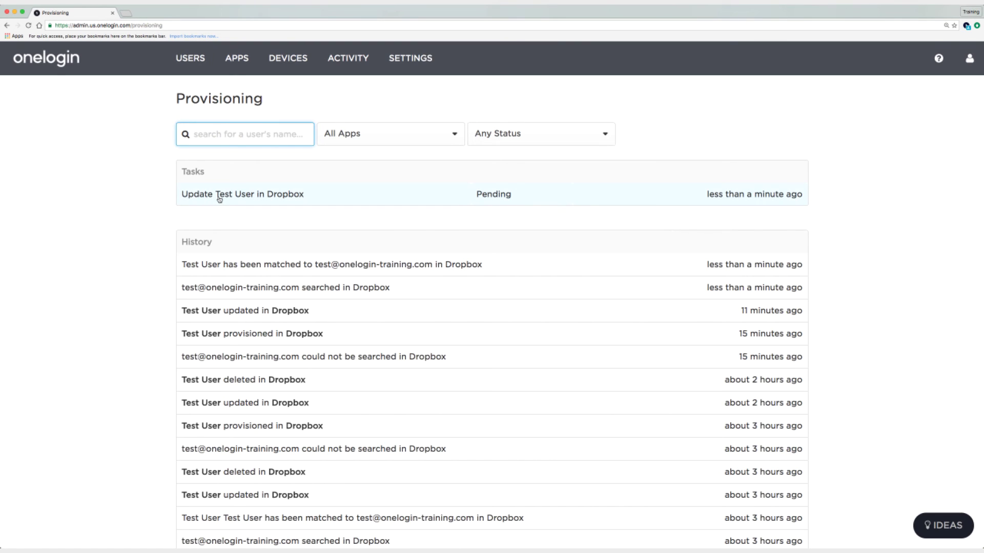
{"action": "left_click", "coordinate": [219, 197]}
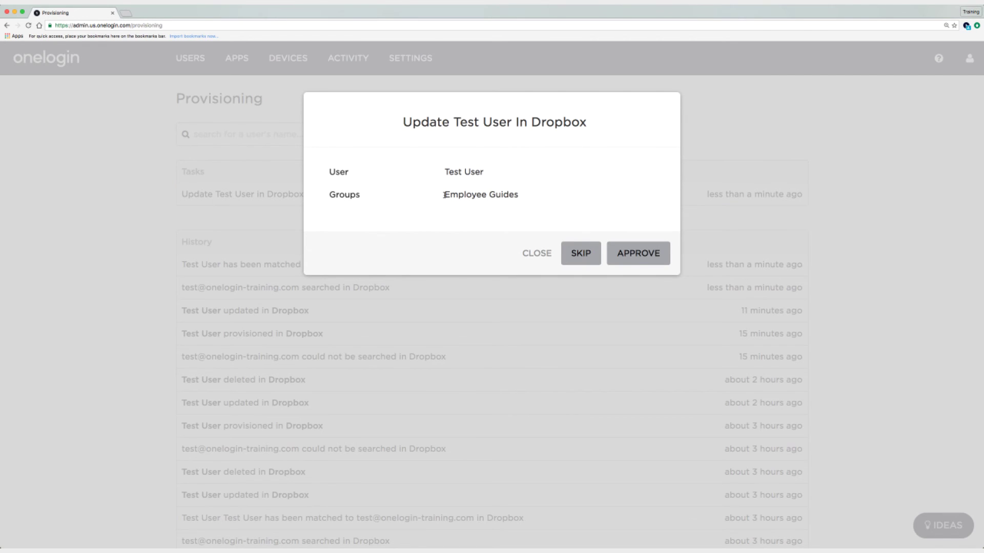
{"action": "left_click", "coordinate": [633, 255]}
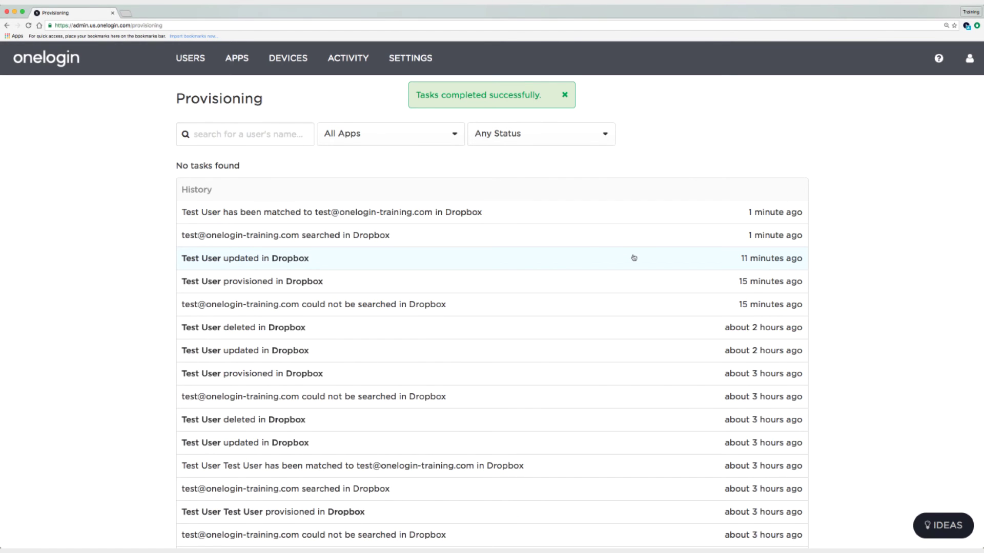
Show the Dropbox company app's Users list, with Test User listed as provisioned
{"action": "mouse_move", "coordinate": [244, 69]}
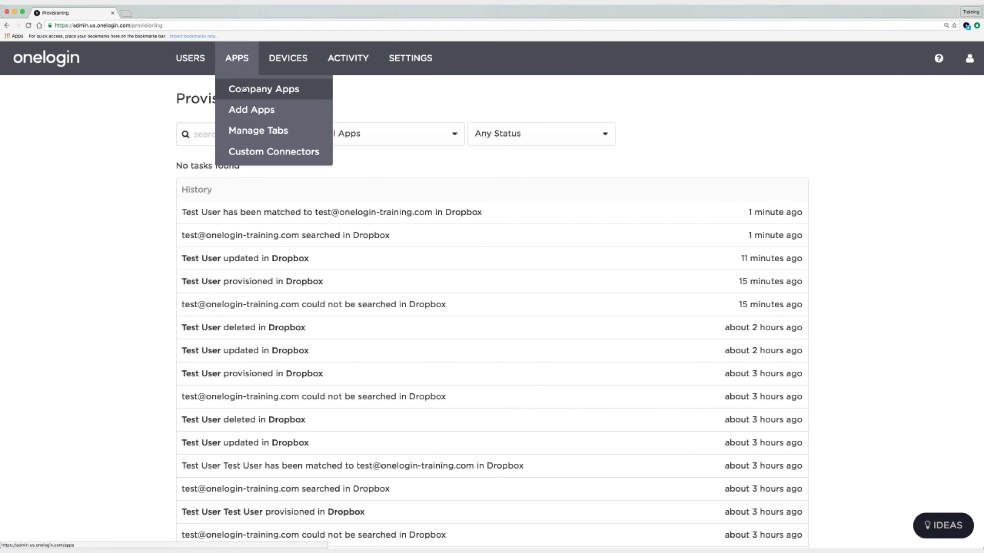
{"action": "left_click", "coordinate": [244, 90]}
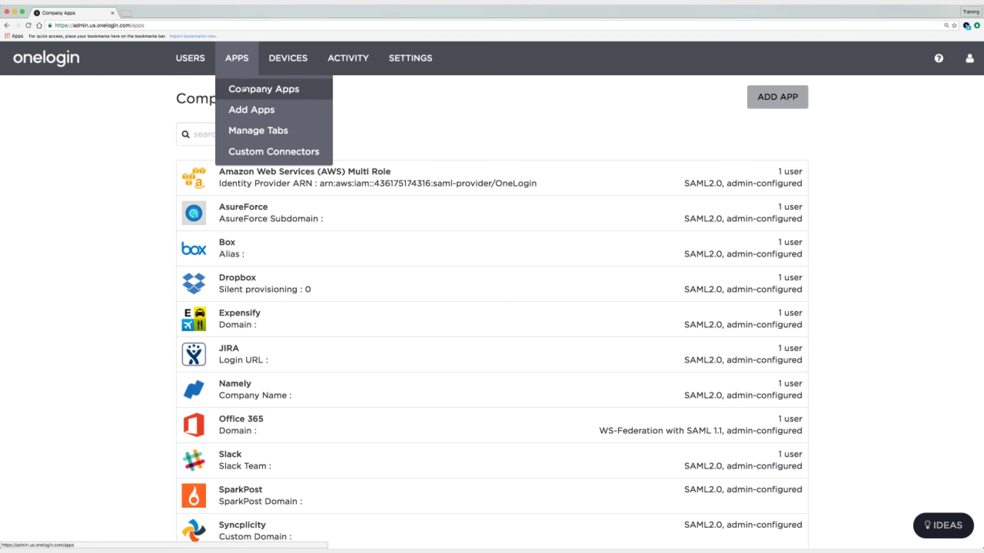
{"action": "left_click", "coordinate": [250, 287]}
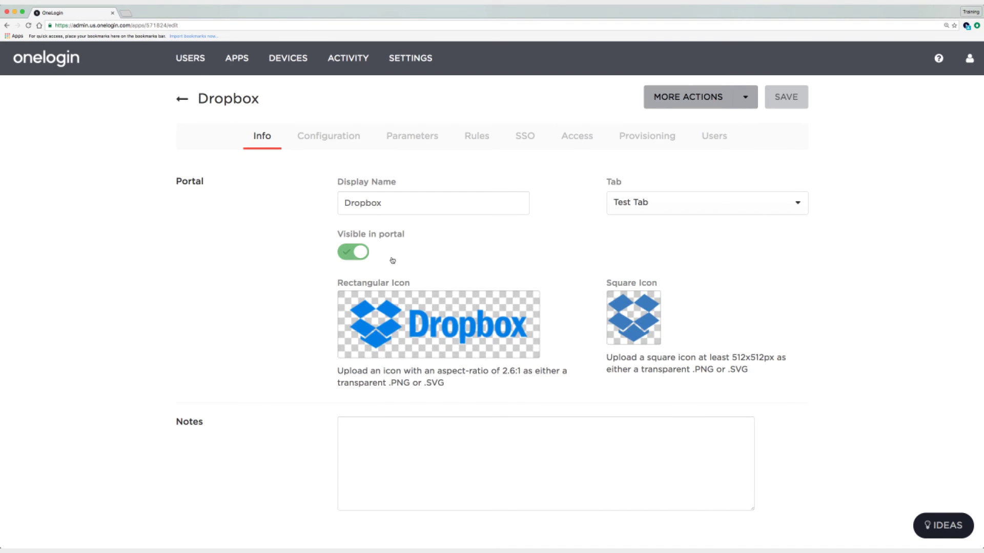
{"action": "left_click", "coordinate": [716, 148]}
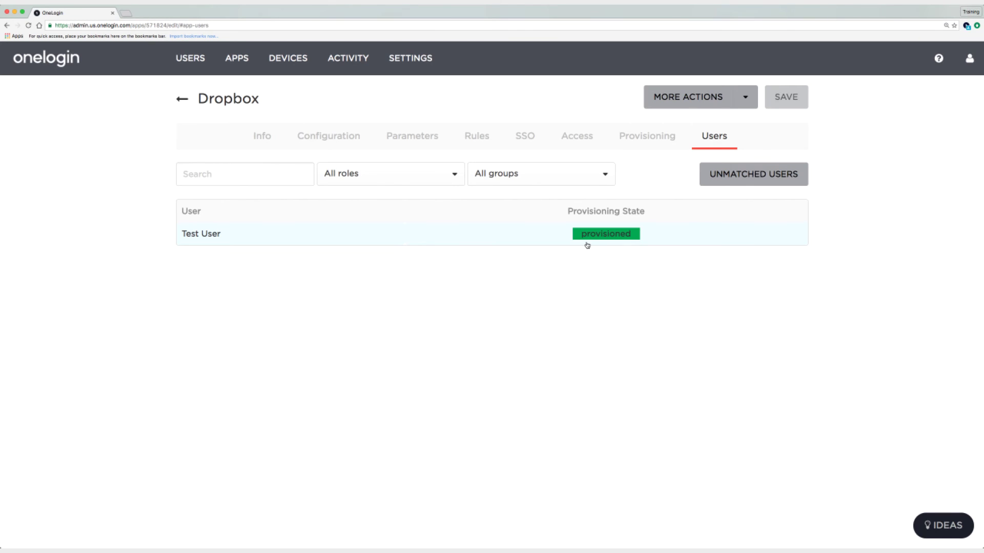
Deselect Test Role in the Dropbox app's Access settings and save the change
{"action": "left_click", "coordinate": [580, 139]}
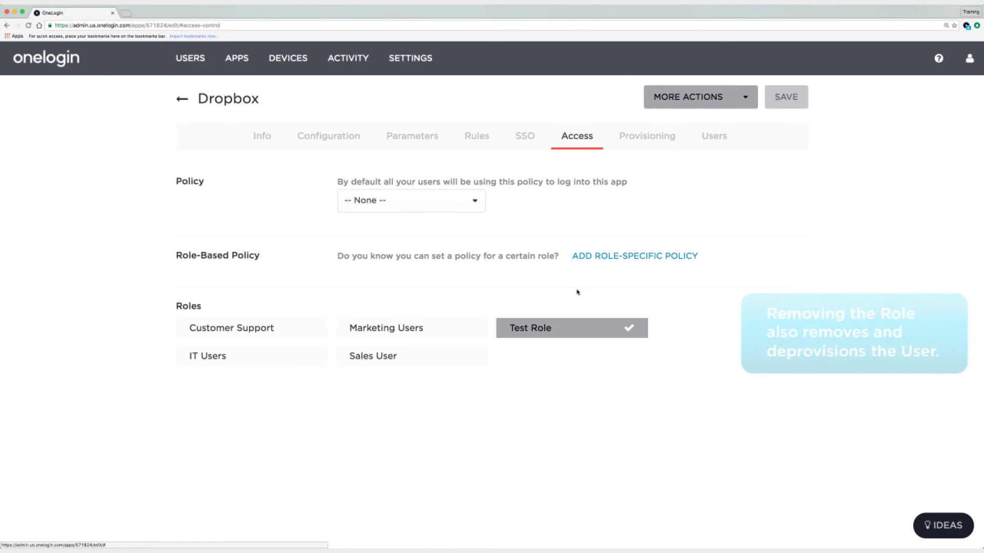
{"action": "mouse_move", "coordinate": [597, 334]}
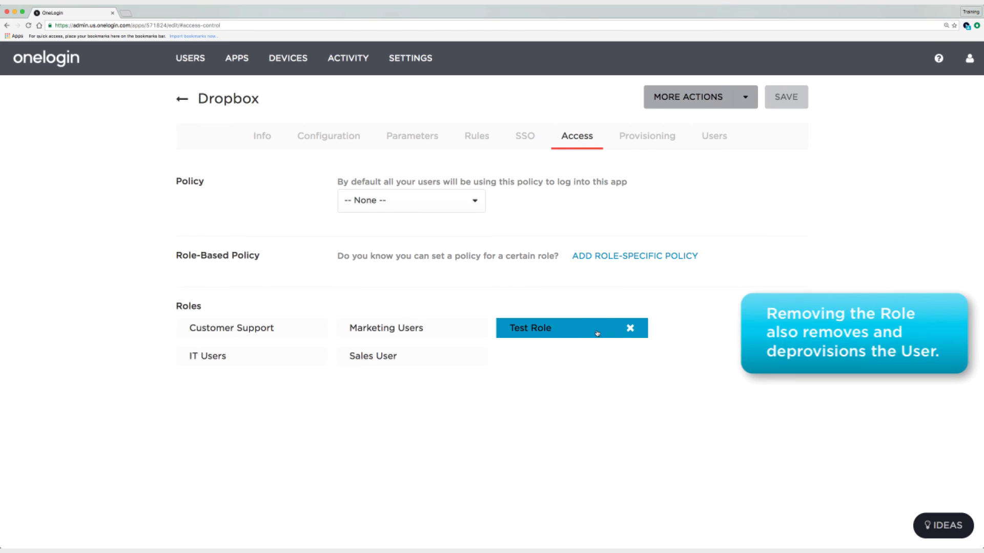
{"action": "left_click", "coordinate": [597, 333]}
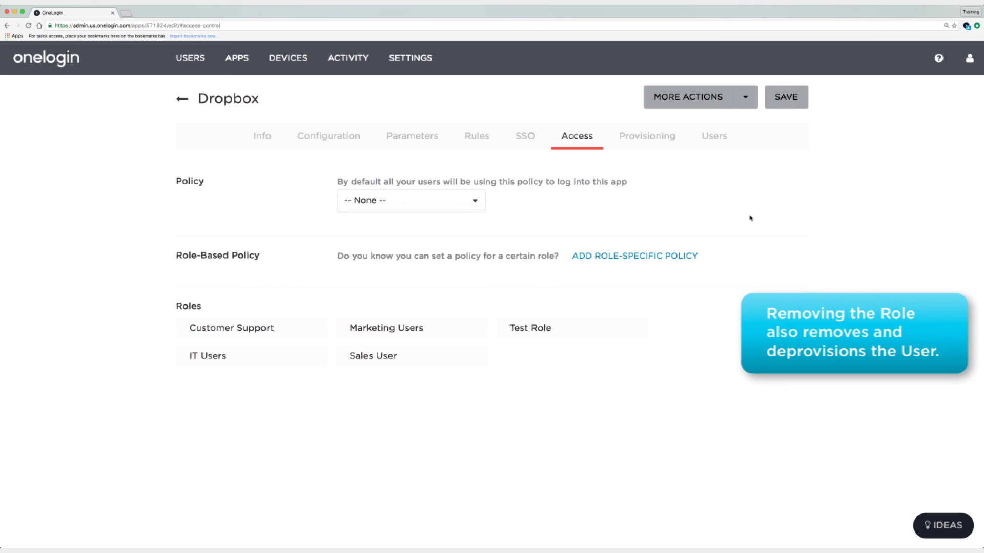
{"action": "left_click", "coordinate": [784, 100]}
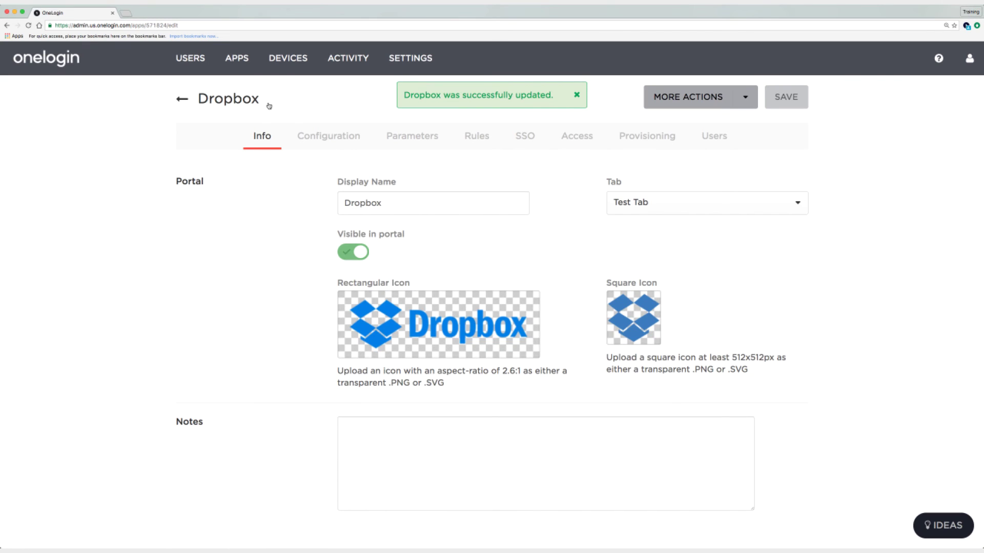
Approve the 'Delete Test User in Dropbox' task in the provisioning queue
{"action": "mouse_move", "coordinate": [203, 51]}
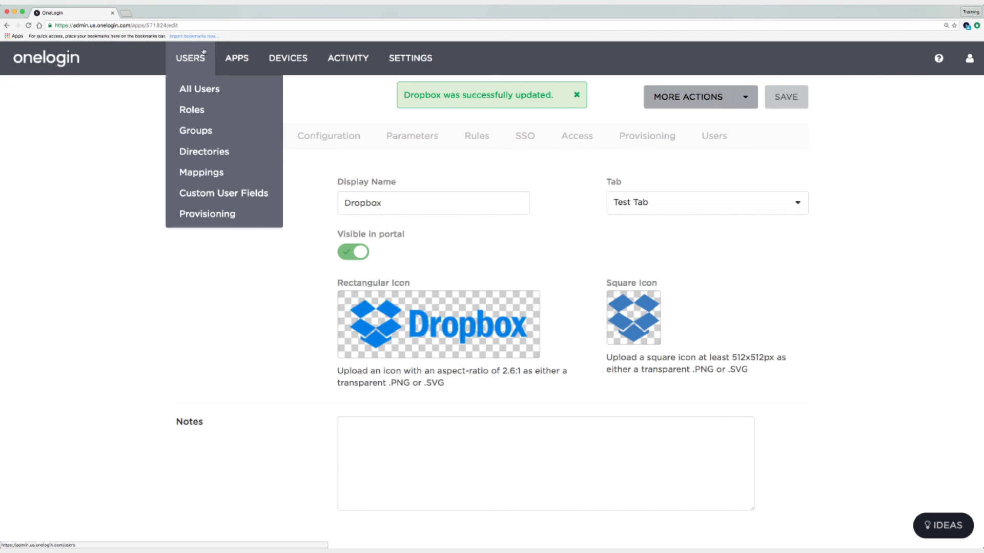
{"action": "left_click", "coordinate": [196, 215]}
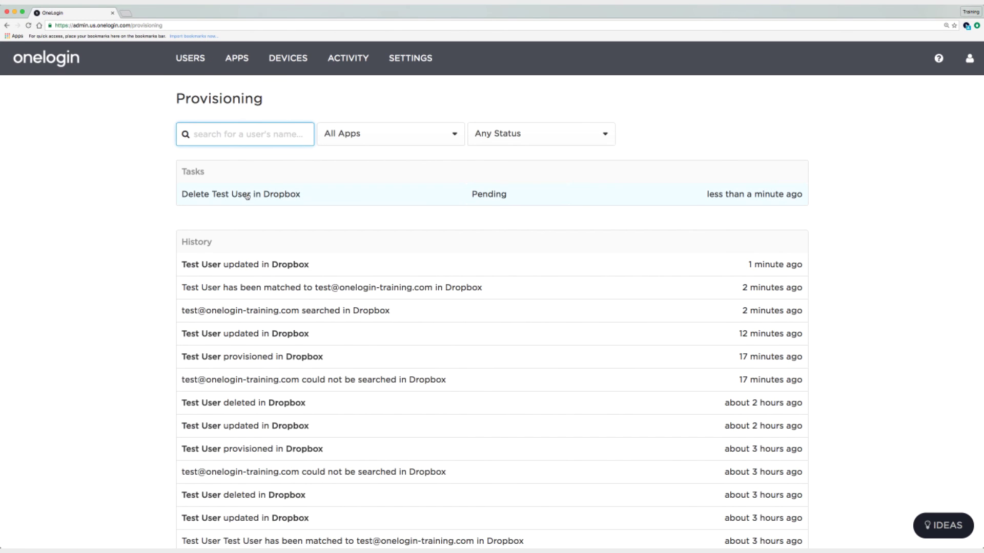
{"action": "left_click", "coordinate": [247, 196]}
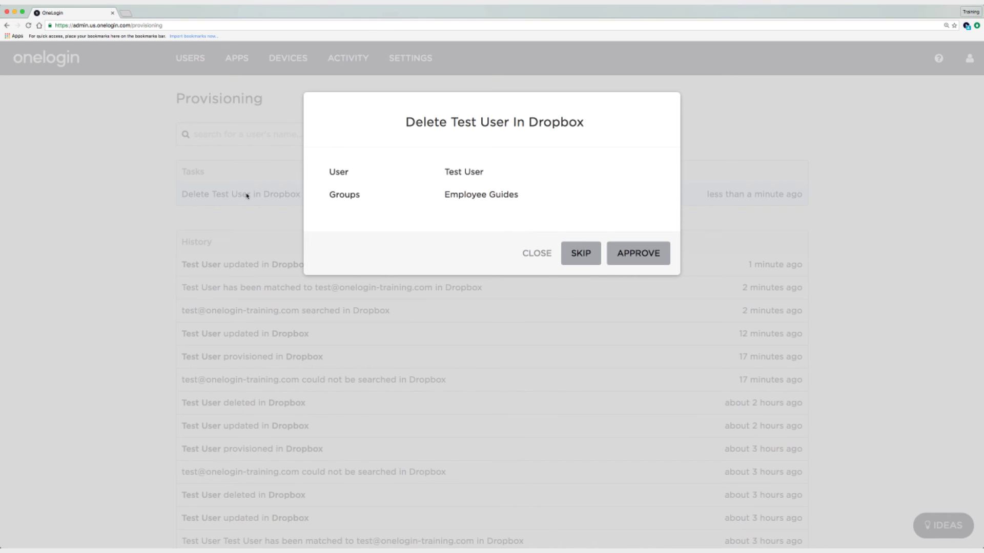
{"action": "left_click", "coordinate": [635, 254]}
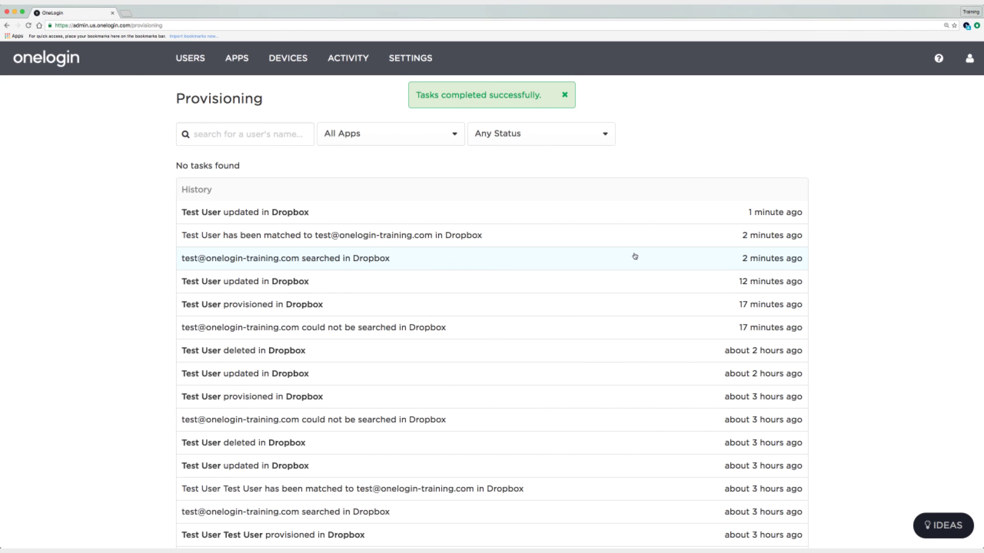
Uncheck admin approval for Create, Delete and Update user in Dropbox provisioning, then save
{"action": "mouse_move", "coordinate": [247, 69]}
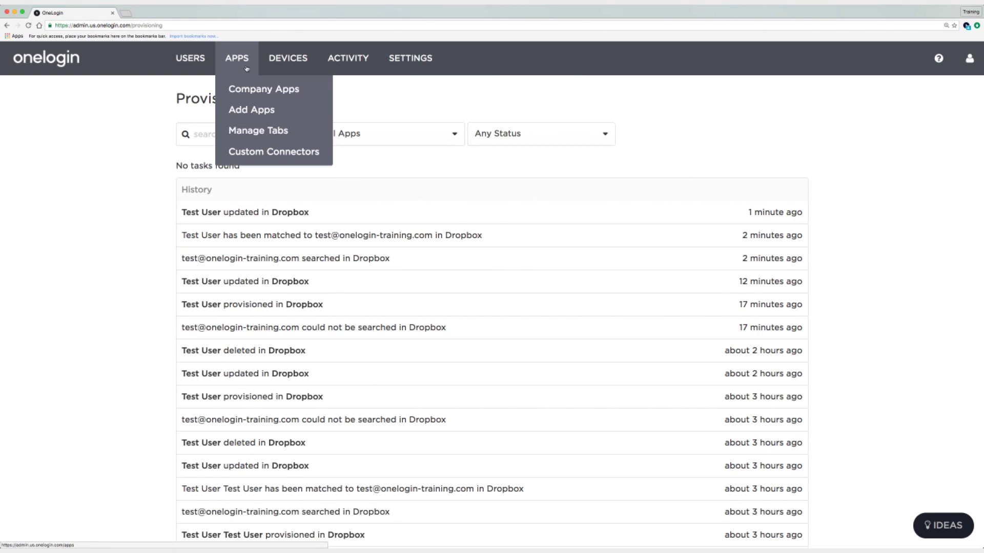
{"action": "left_click", "coordinate": [250, 89]}
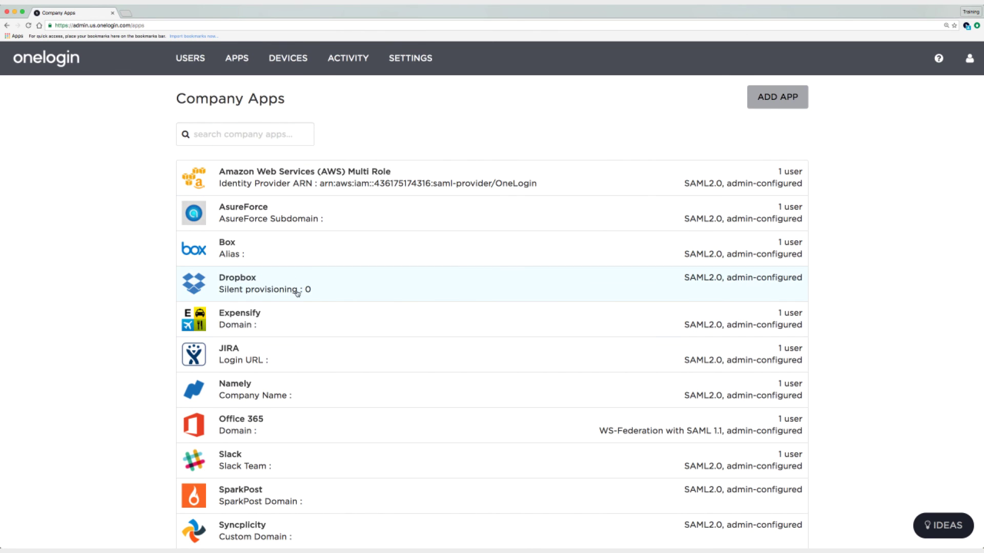
{"action": "left_click", "coordinate": [297, 280]}
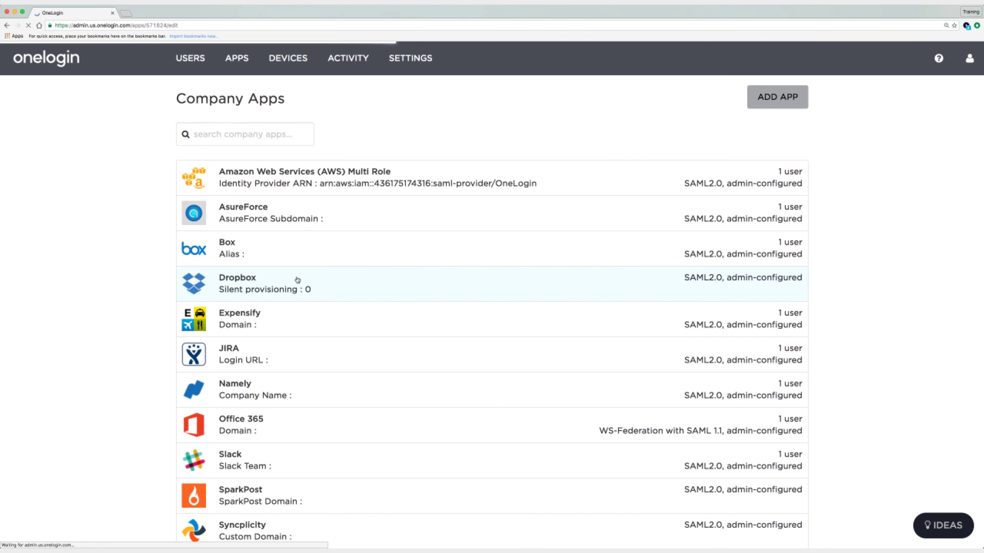
{"action": "left_click", "coordinate": [631, 145]}
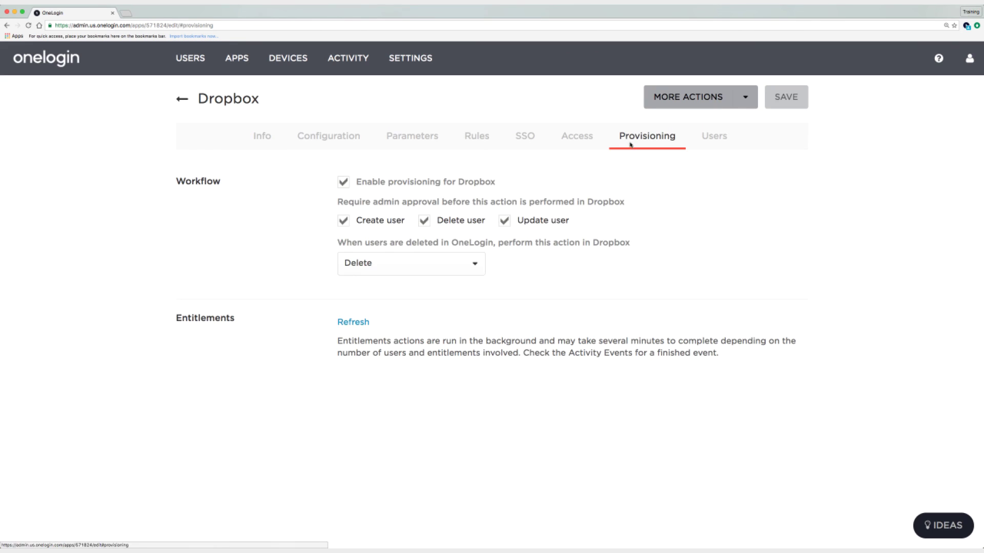
{"action": "left_click", "coordinate": [348, 221]}
{"action": "left_click", "coordinate": [425, 222]}
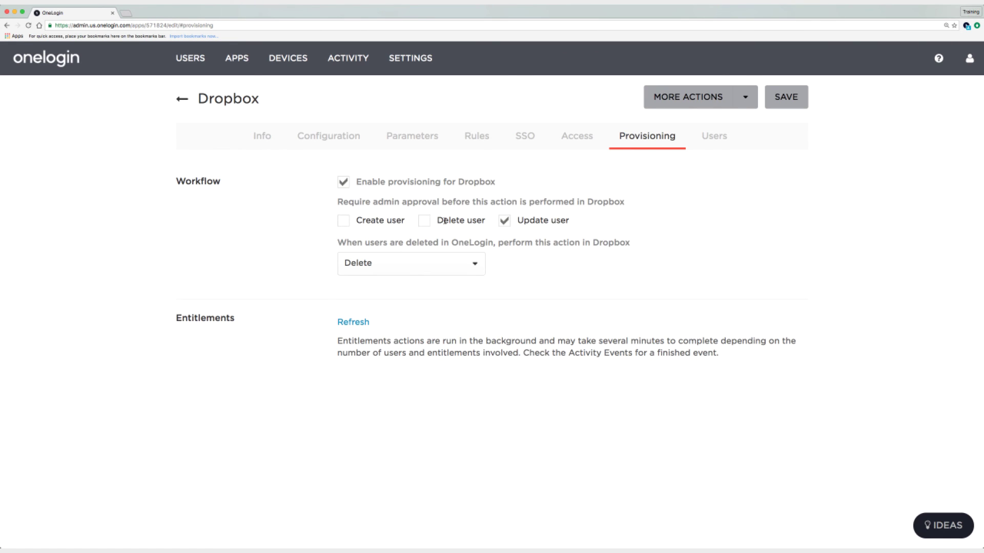
{"action": "left_click", "coordinate": [503, 223]}
{"action": "left_click", "coordinate": [787, 105]}
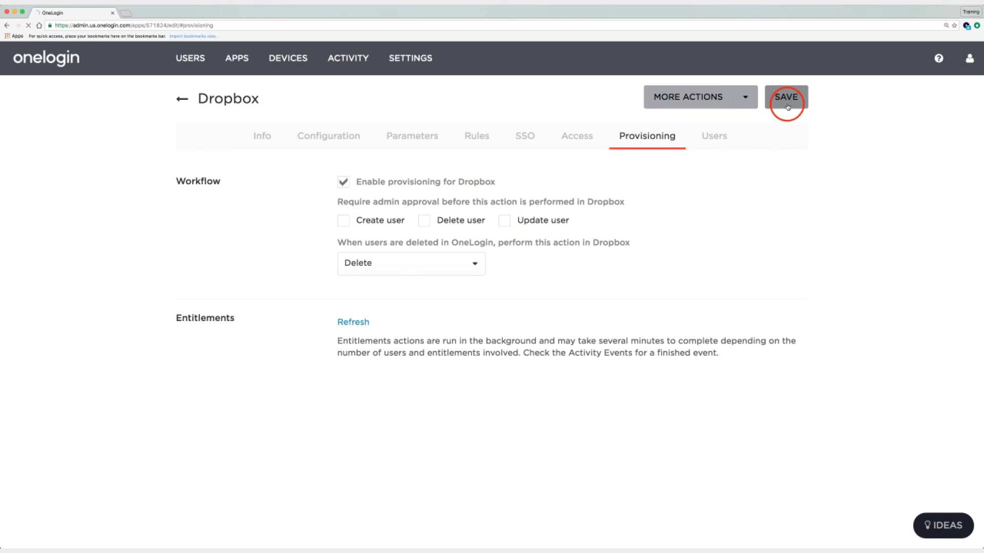